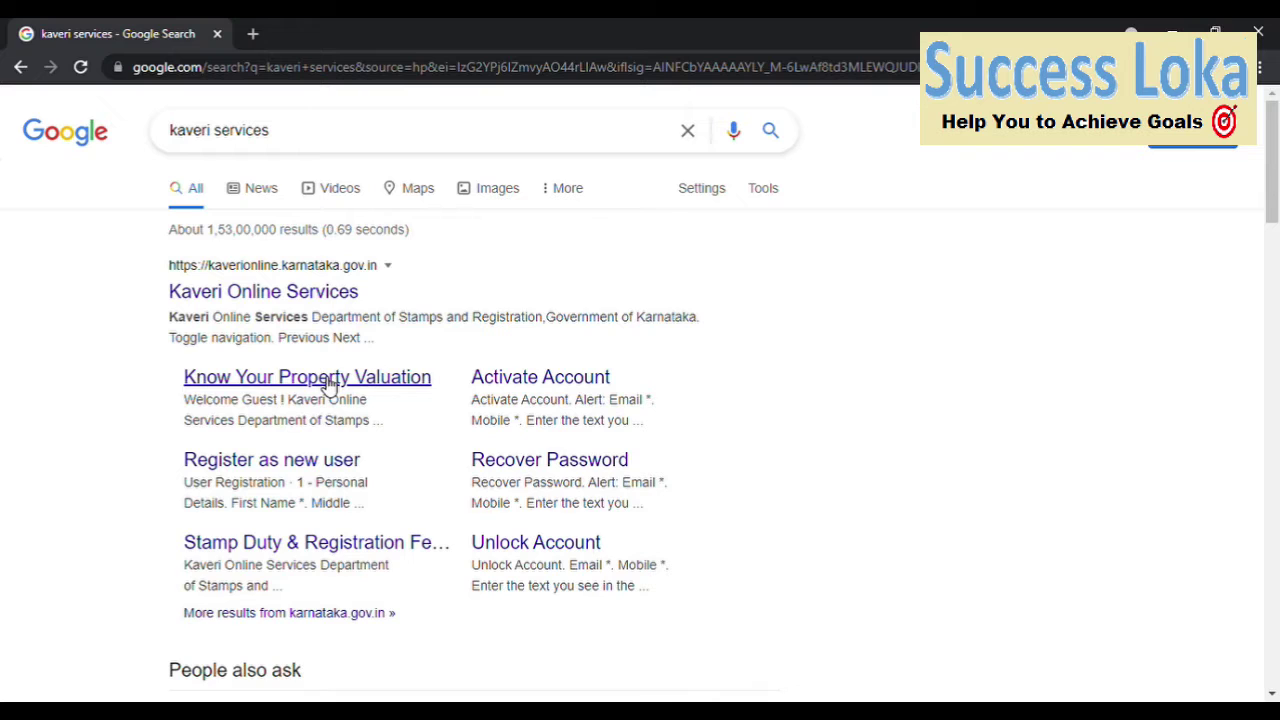
Open the Know Your Property Valuation page from the search results and choose Bengaluru Rural as the district.
click(329, 386)
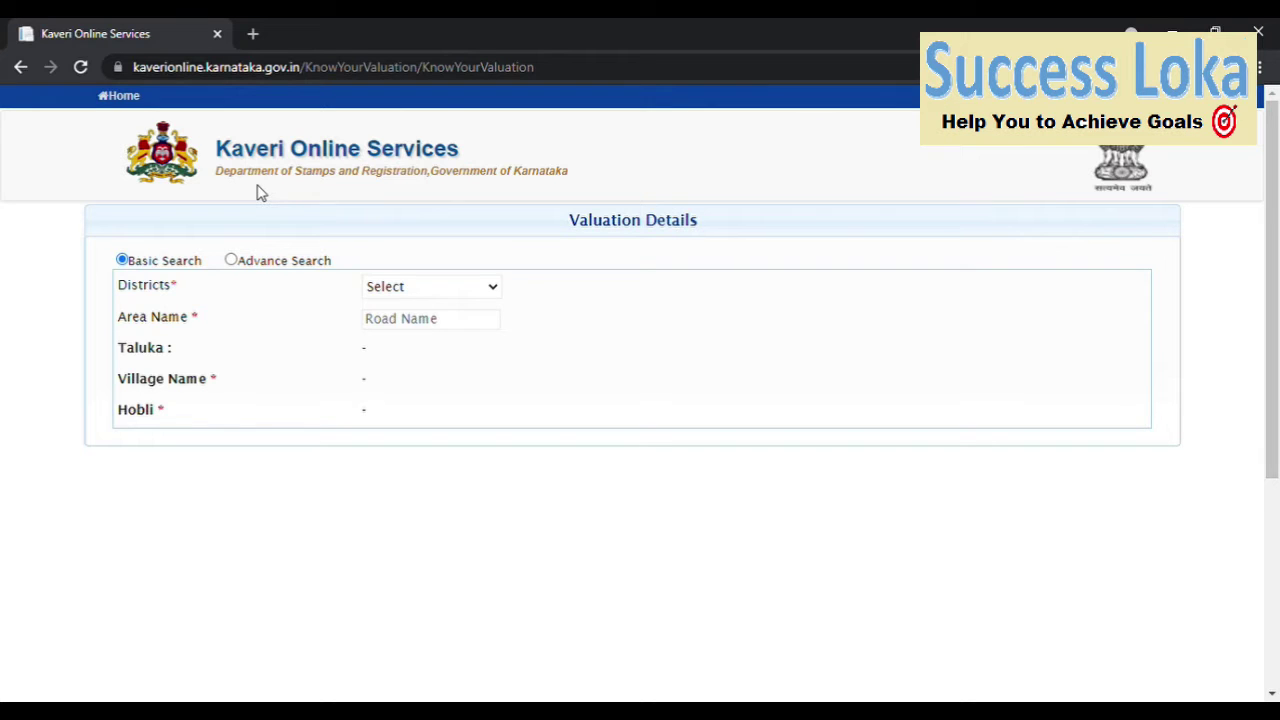
drag(590, 183, 513, 184)
scroll(483, 201, down, 1)
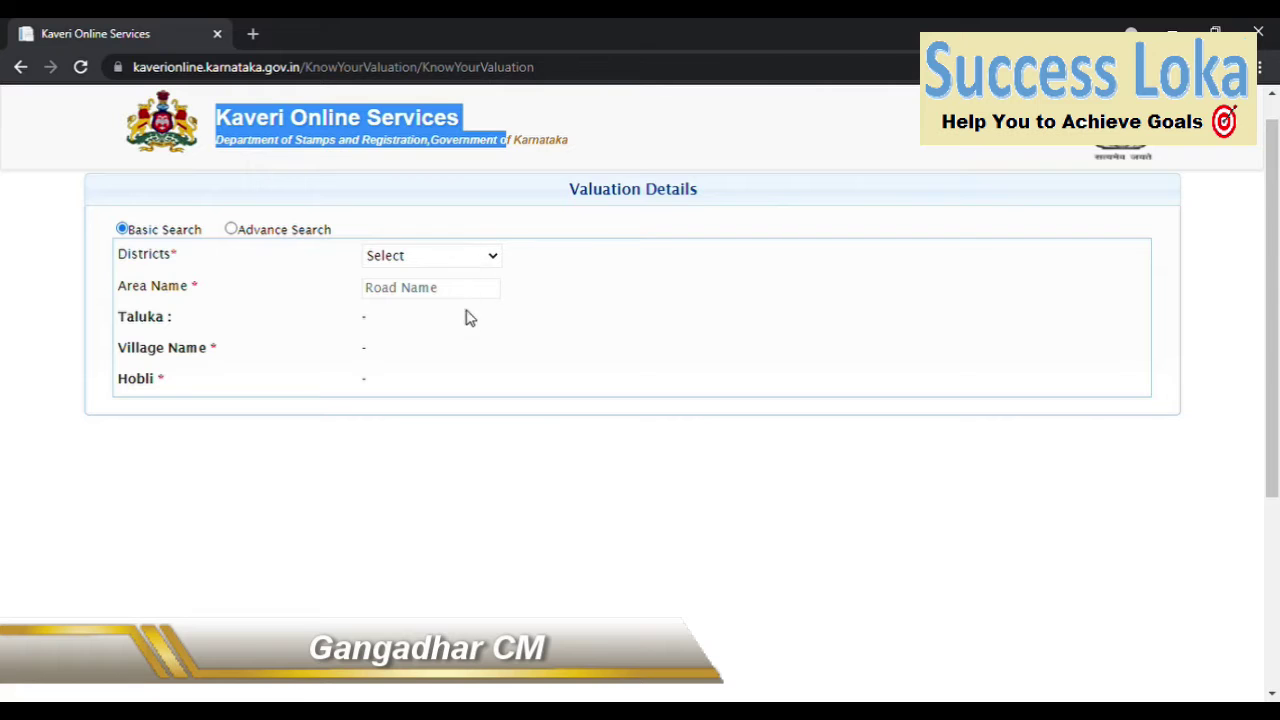
click(476, 357)
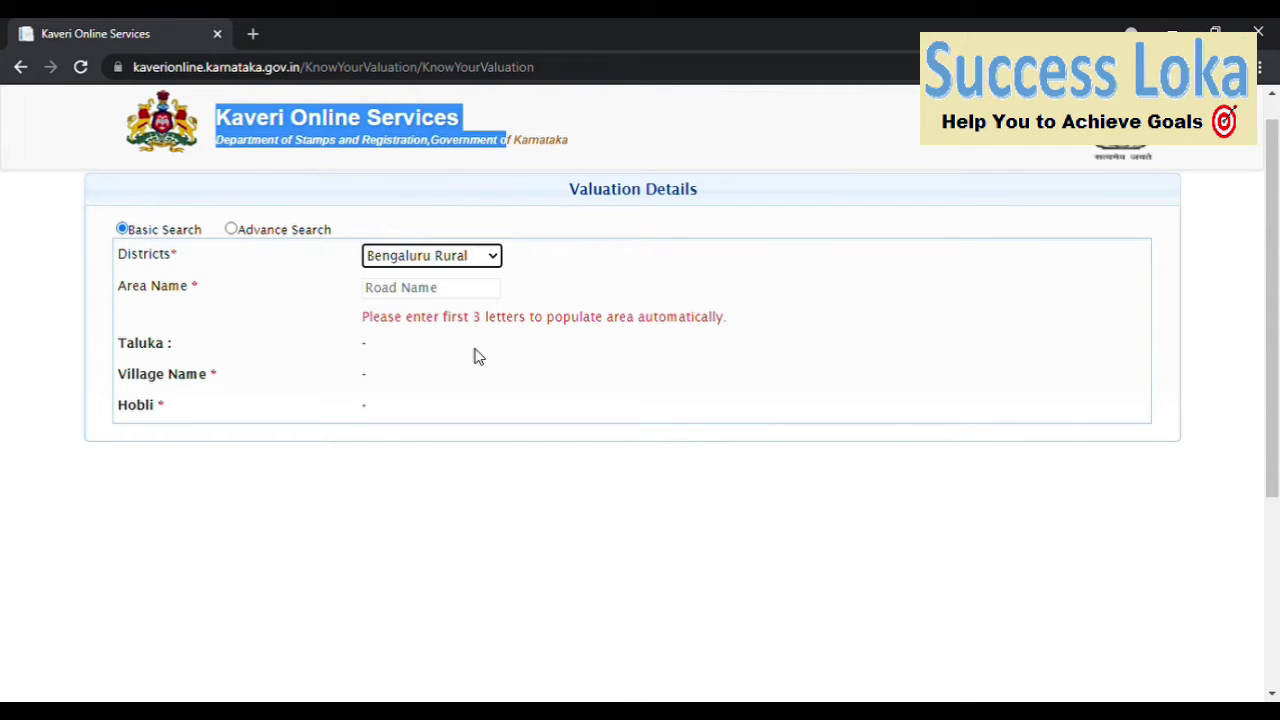
Look up area names containing "devan" and choose Devanagondi B M RD A Approved Layouts.
click(434, 292)
text(devan)
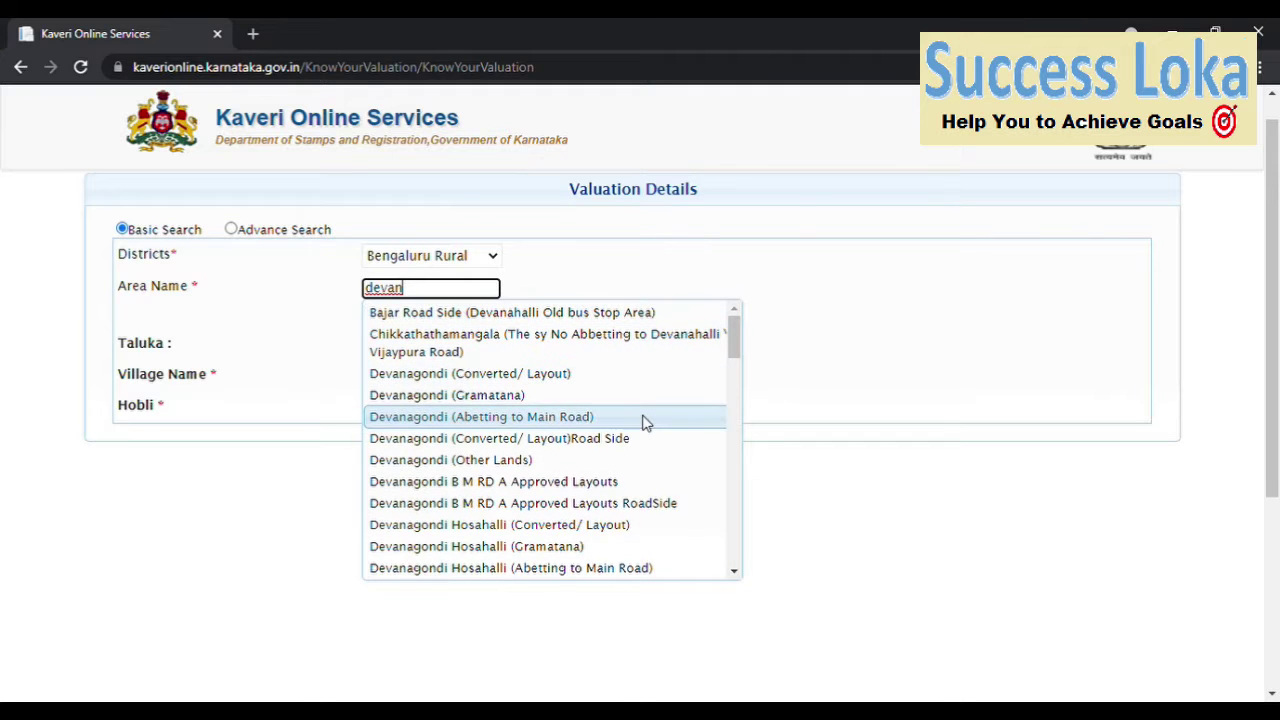
scroll(645, 423, down, 1)
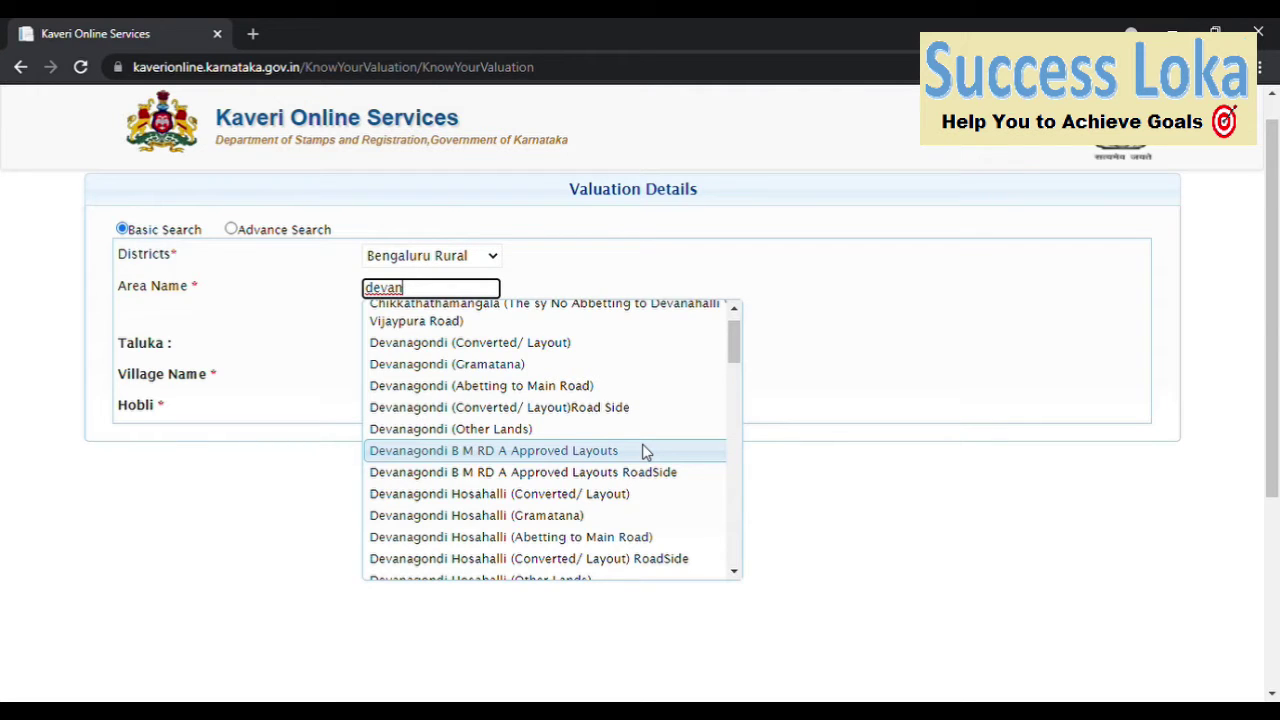
click(645, 451)
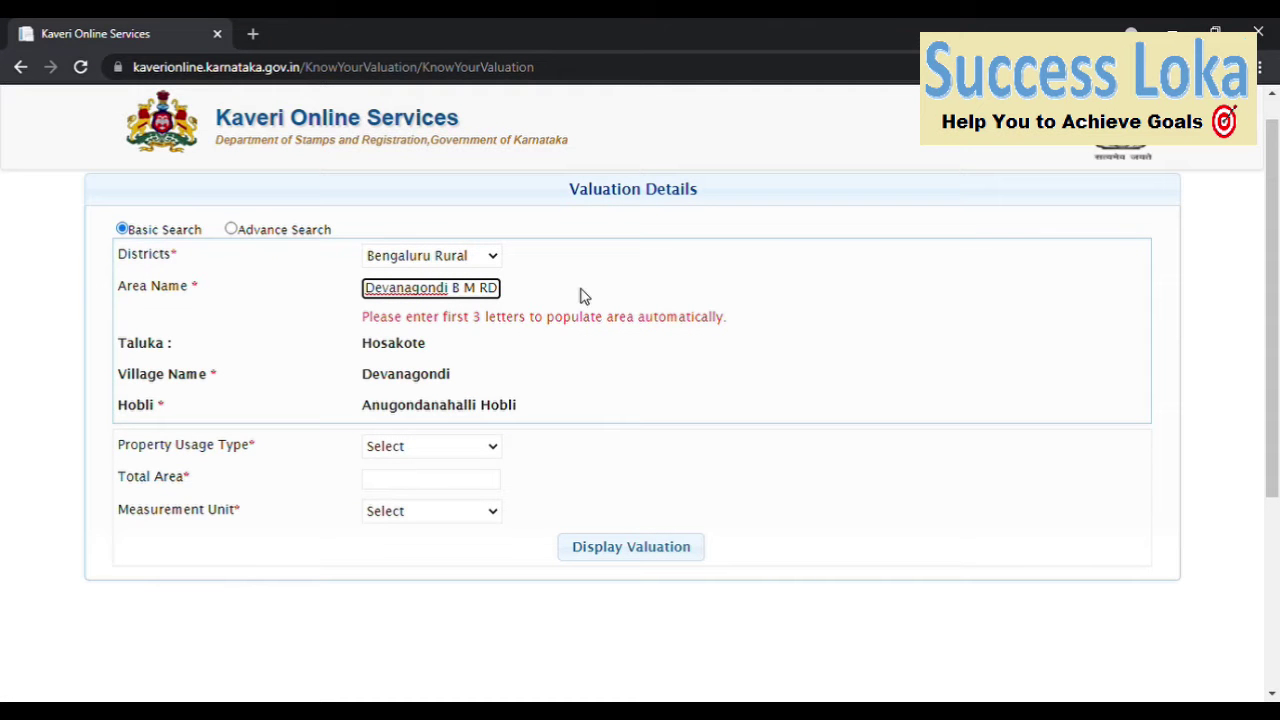
Set the property usage type to Non Agriculture and the property type to Vacant Site.
scroll(604, 374, down, 1)
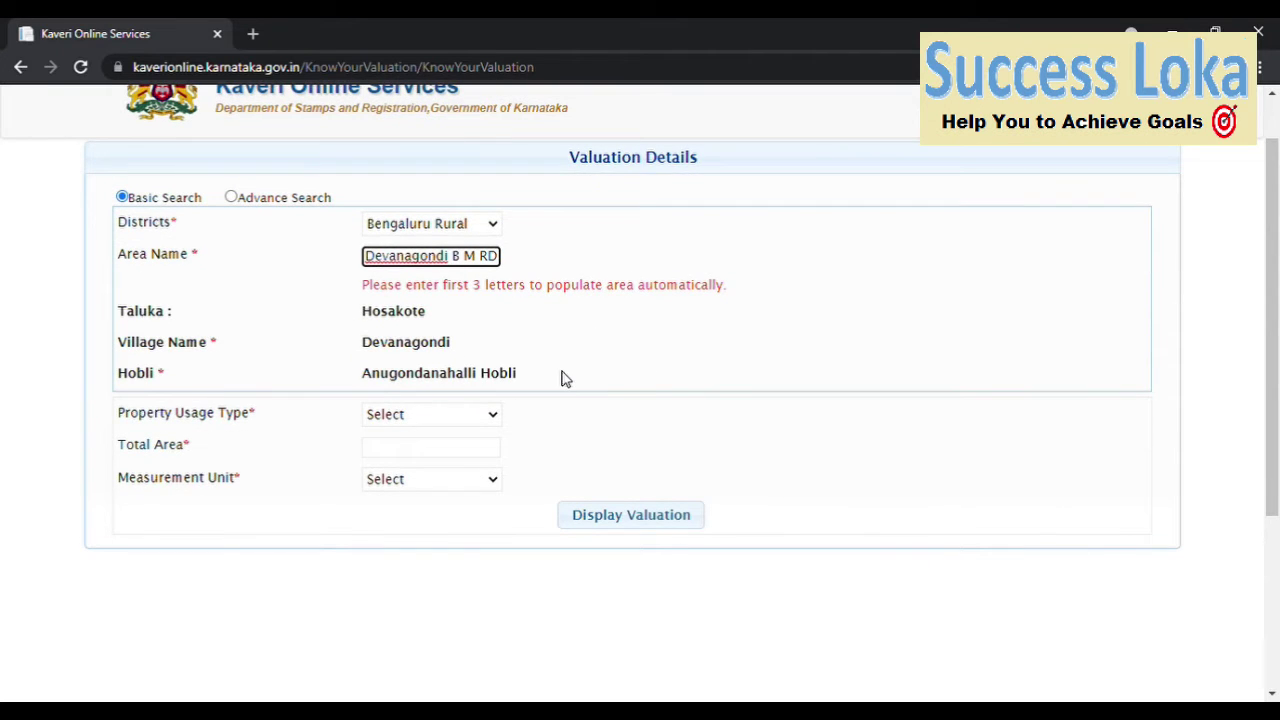
click(491, 428)
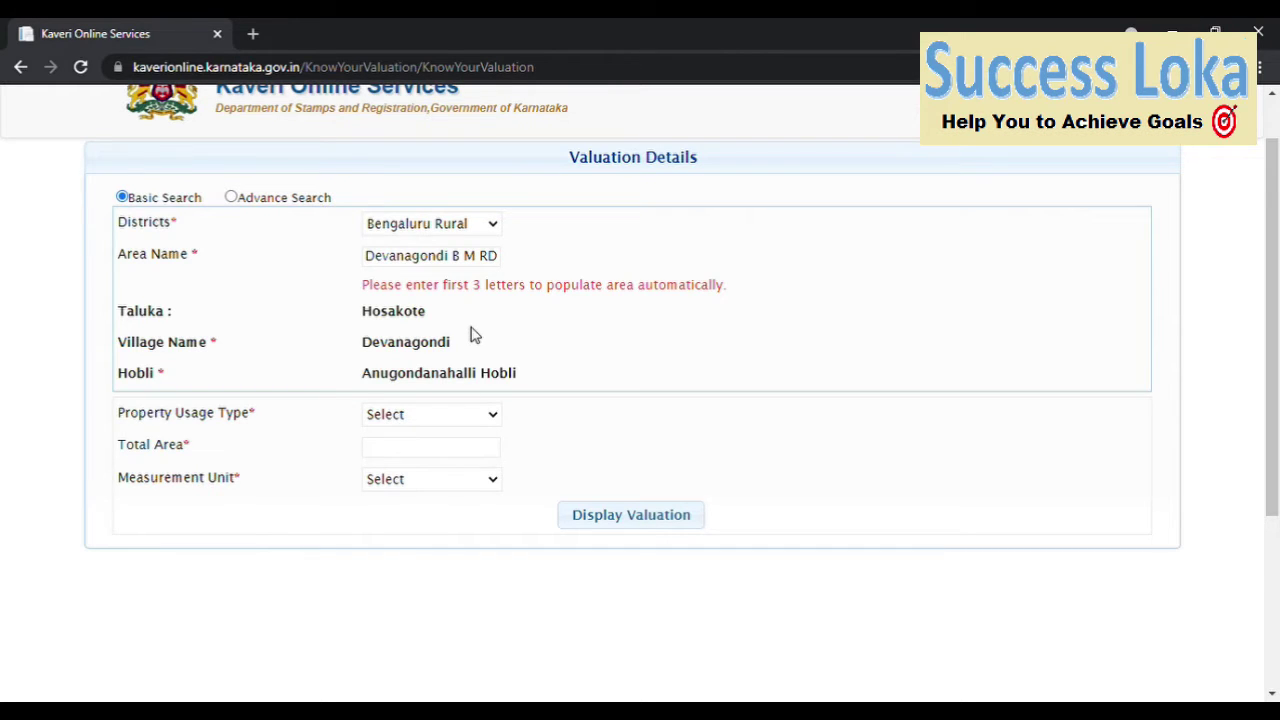
click(460, 478)
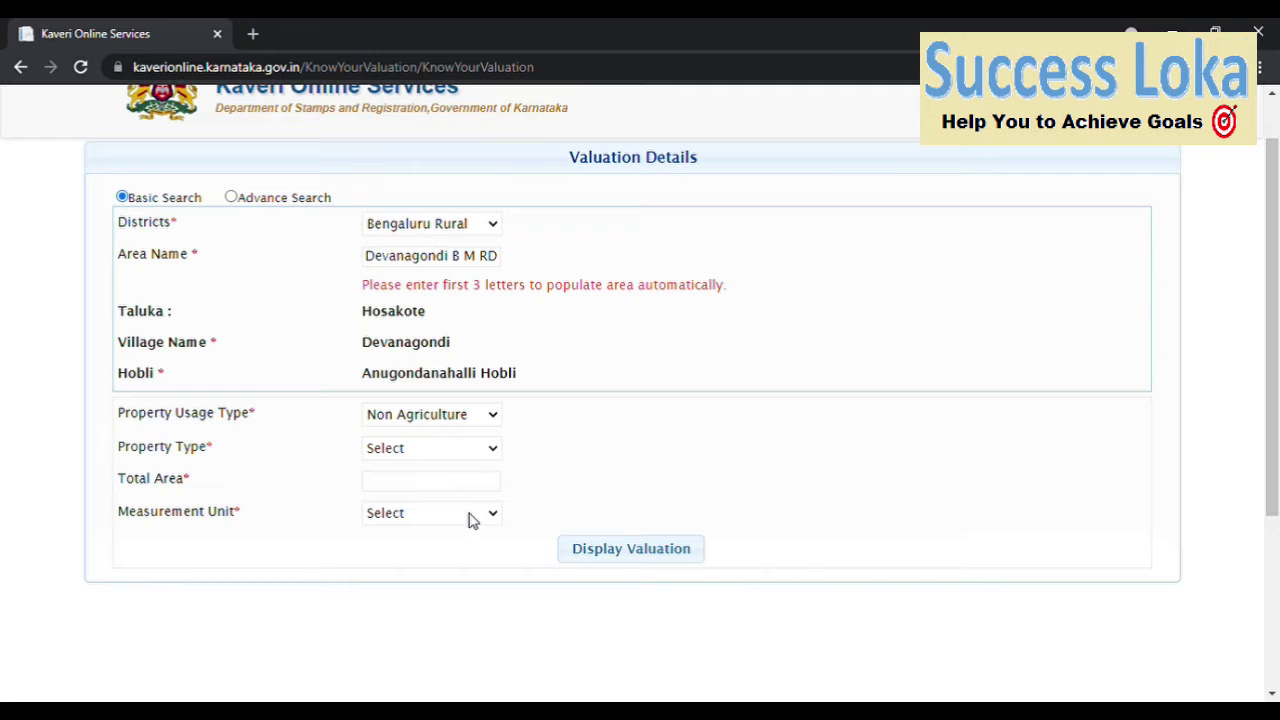
click(472, 519)
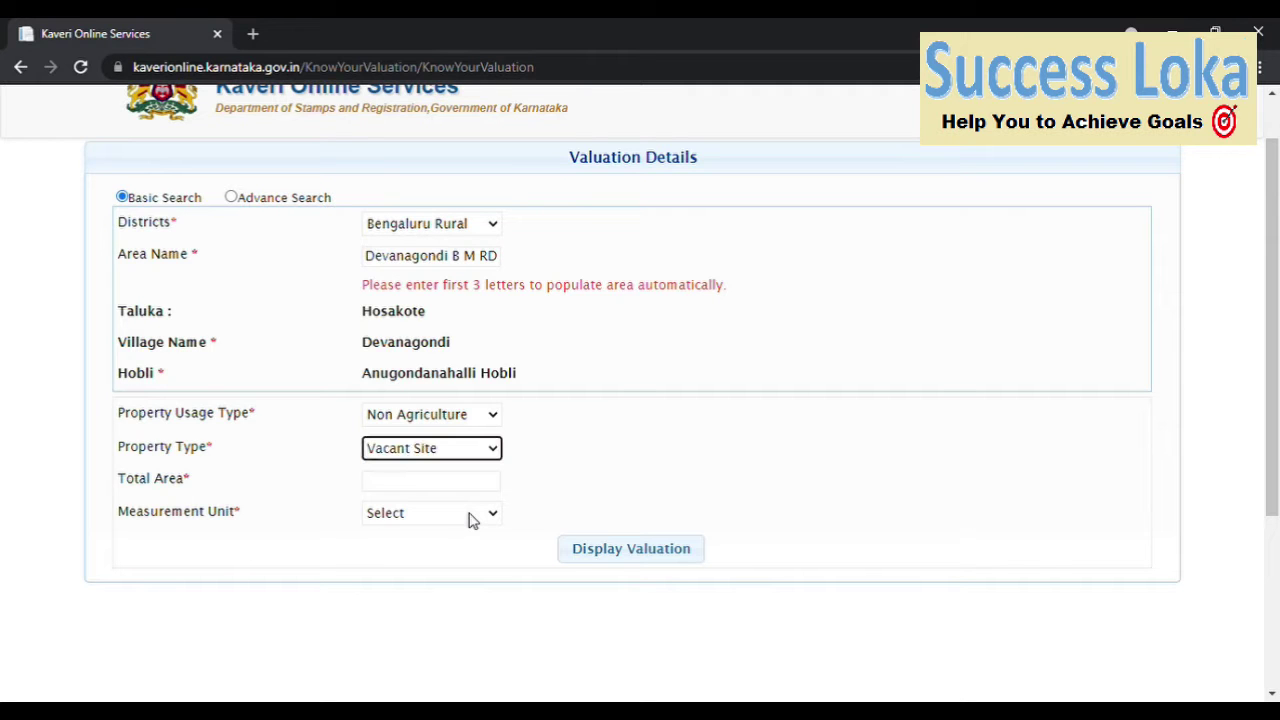
Enter a total area of 1200 with Sq.Feet as the measurement unit.
scroll(554, 489, down, 1)
click(480, 432)
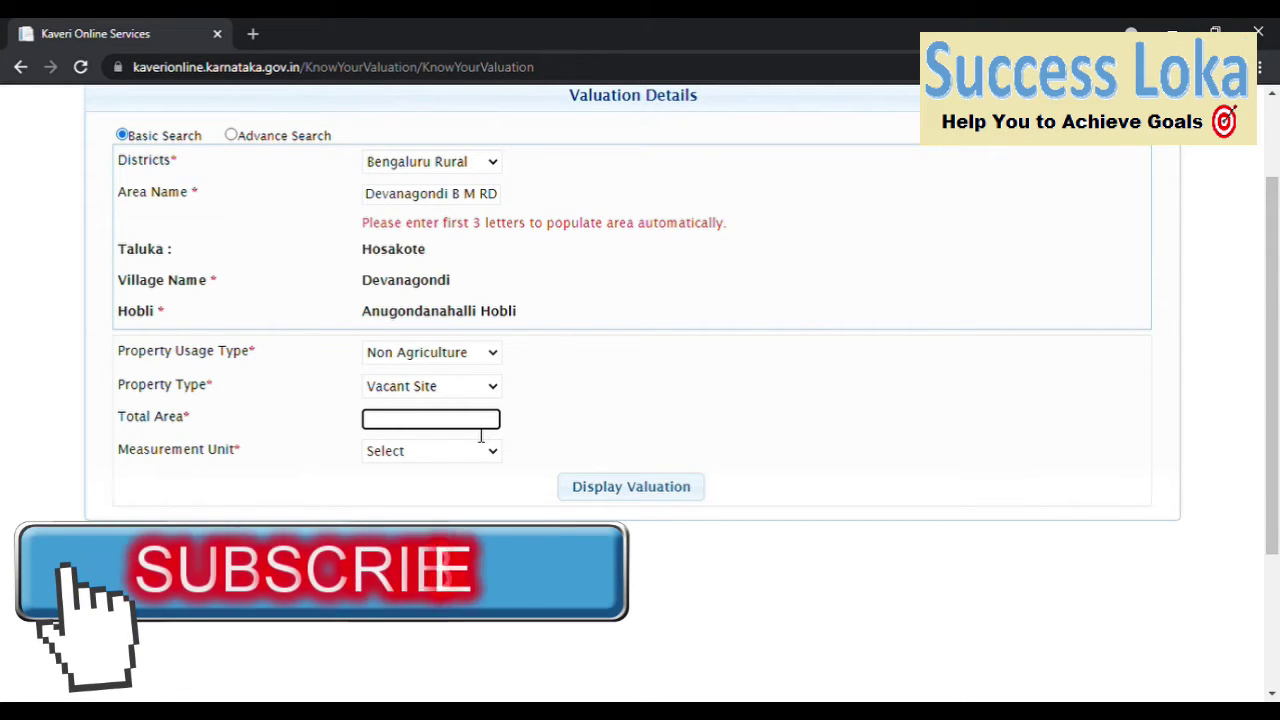
text(1200)
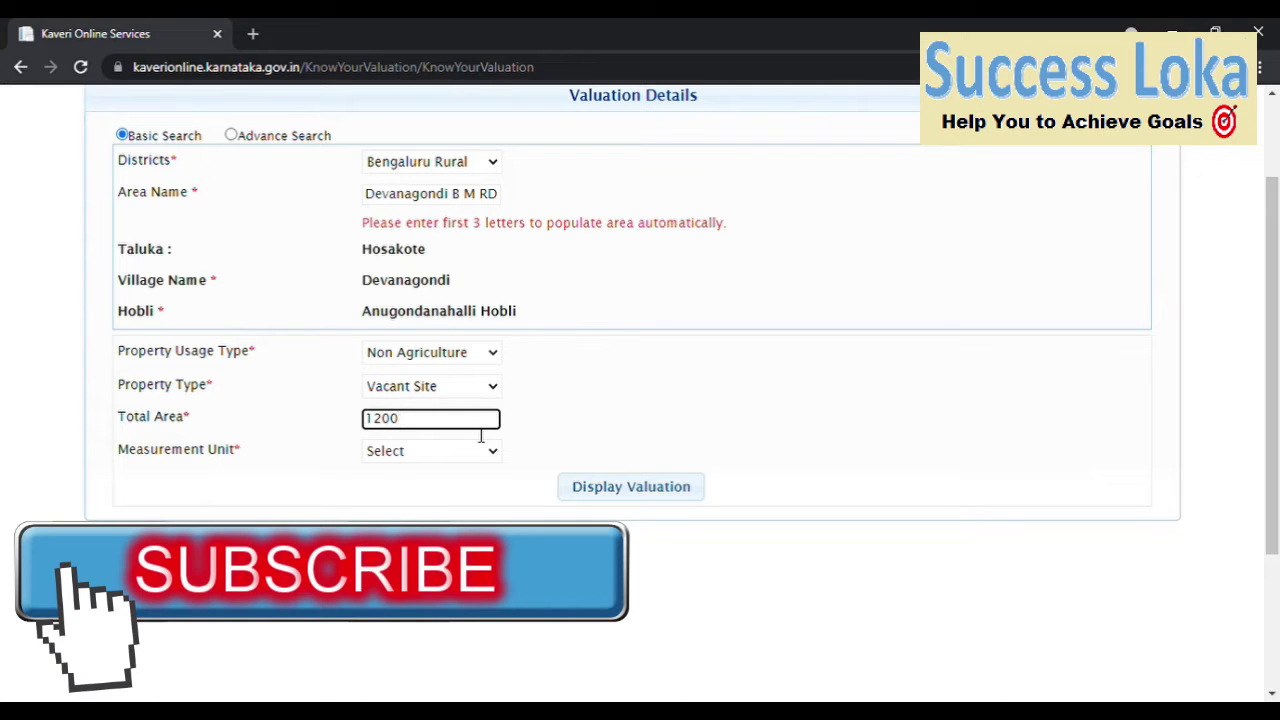
click(450, 453)
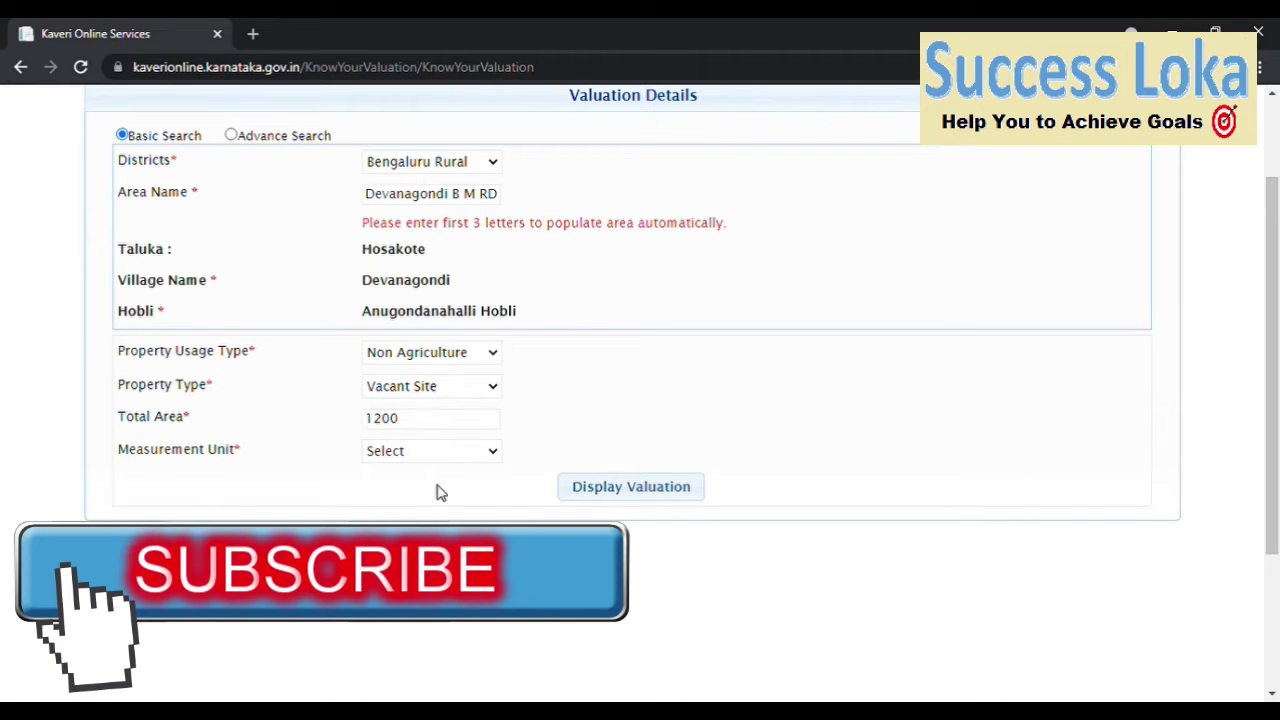
key(Down)
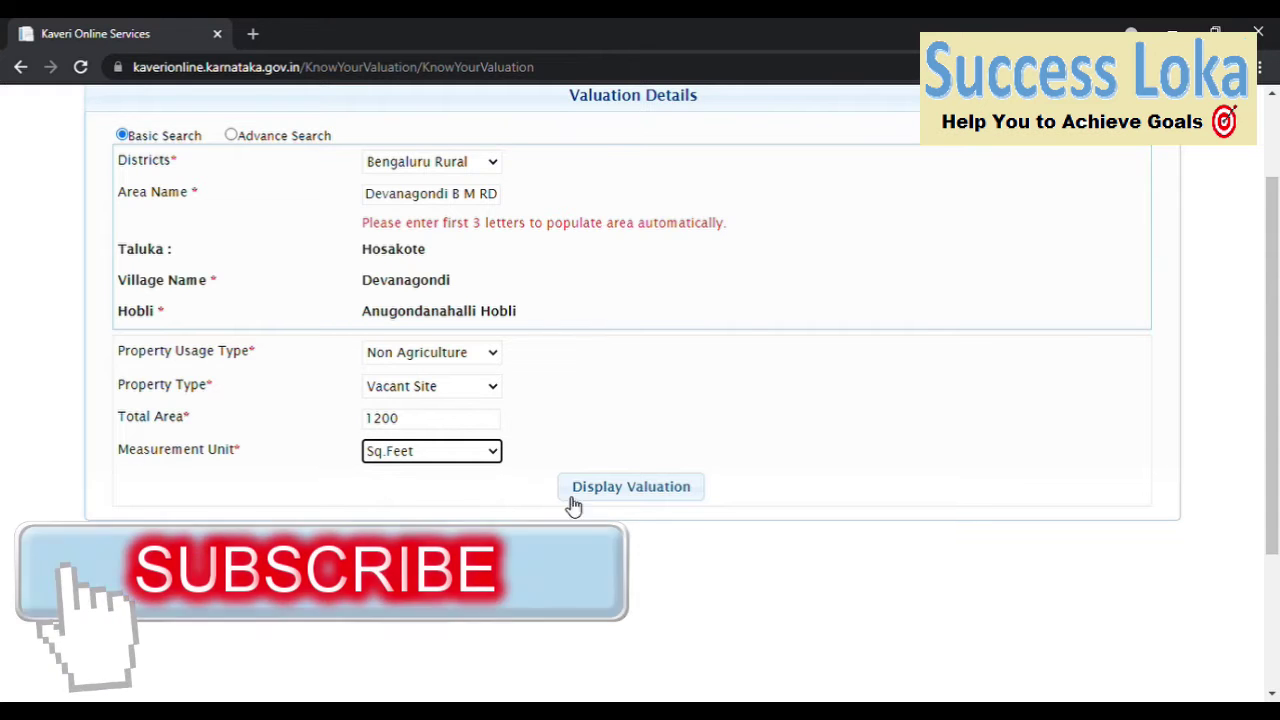
Display the valuation for the vacant site and select the Residential land rate.
click(617, 490)
scroll(757, 506, down, 2)
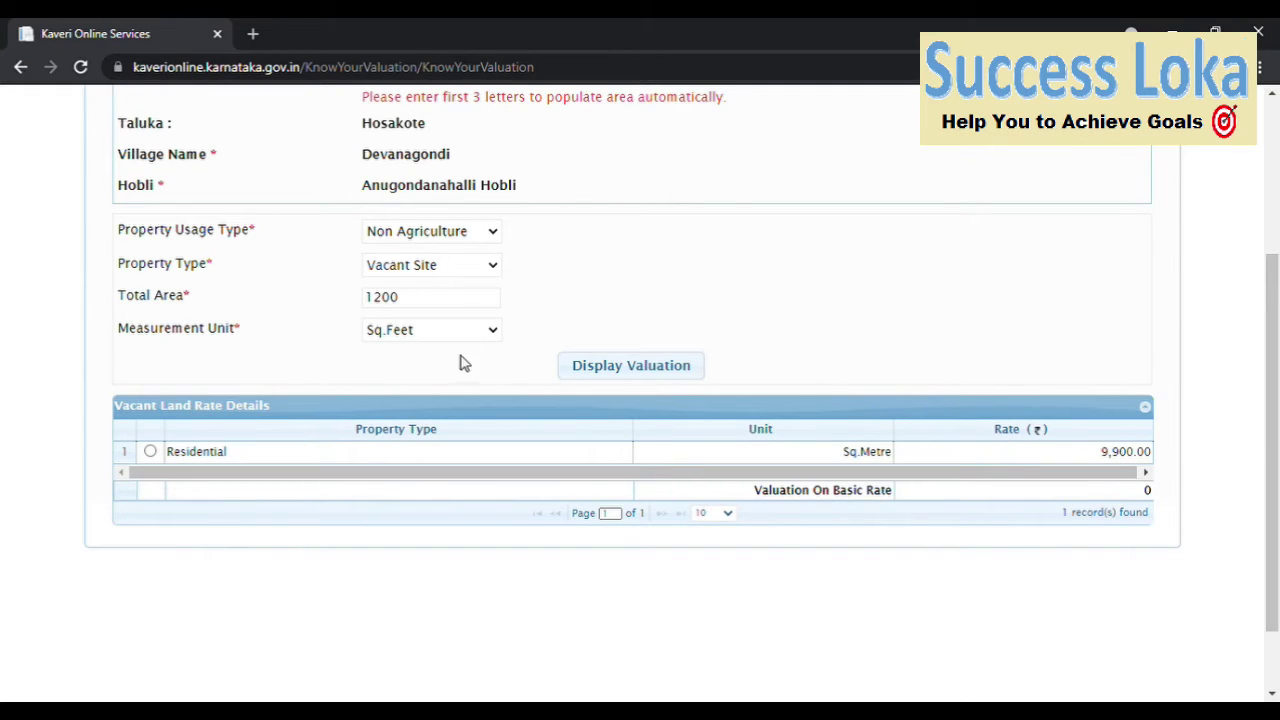
click(149, 452)
scroll(520, 450, down, 1)
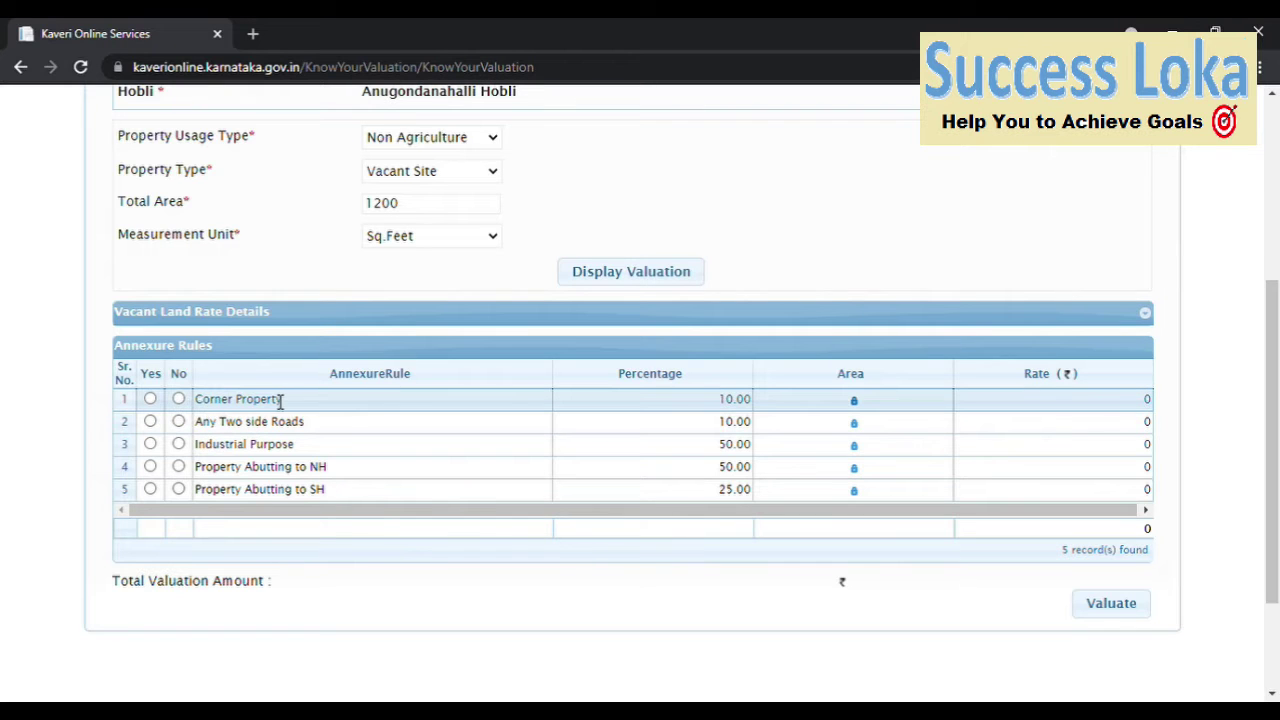
Answer No to all five annexure rules, from Corner Property to Property Abutting to SH, checking their percentages.
click(178, 399)
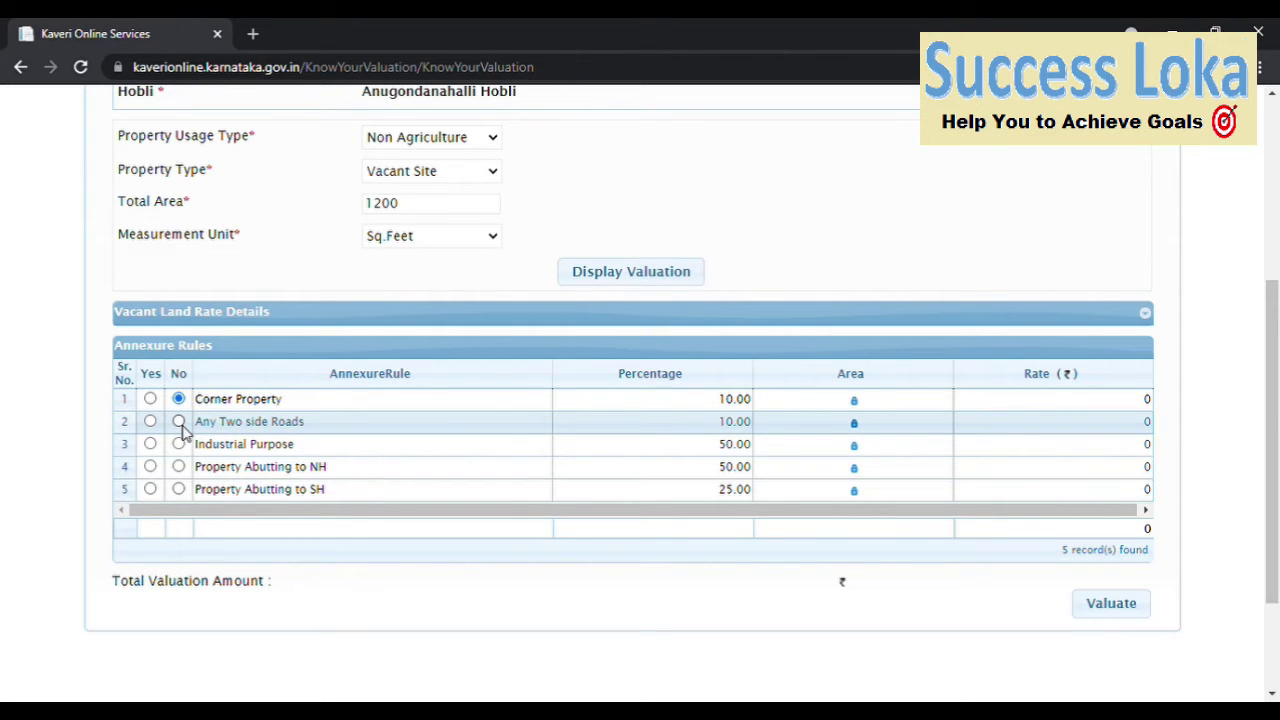
click(179, 422)
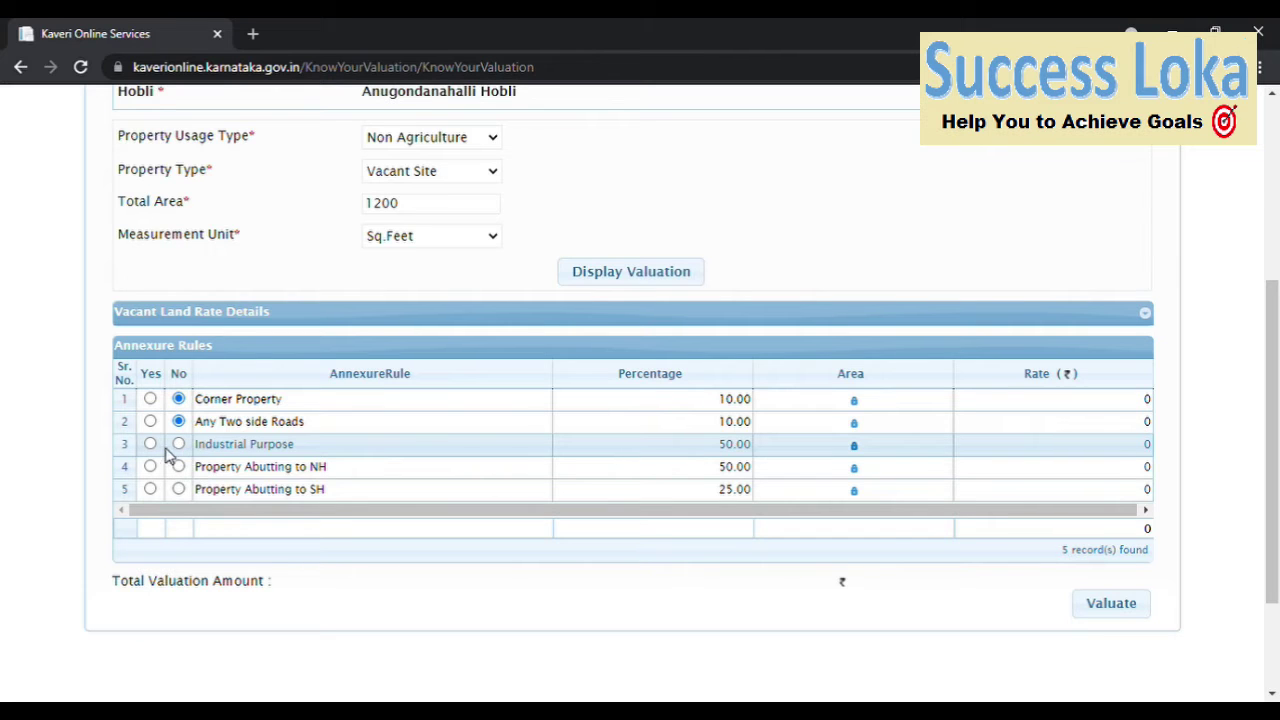
click(179, 444)
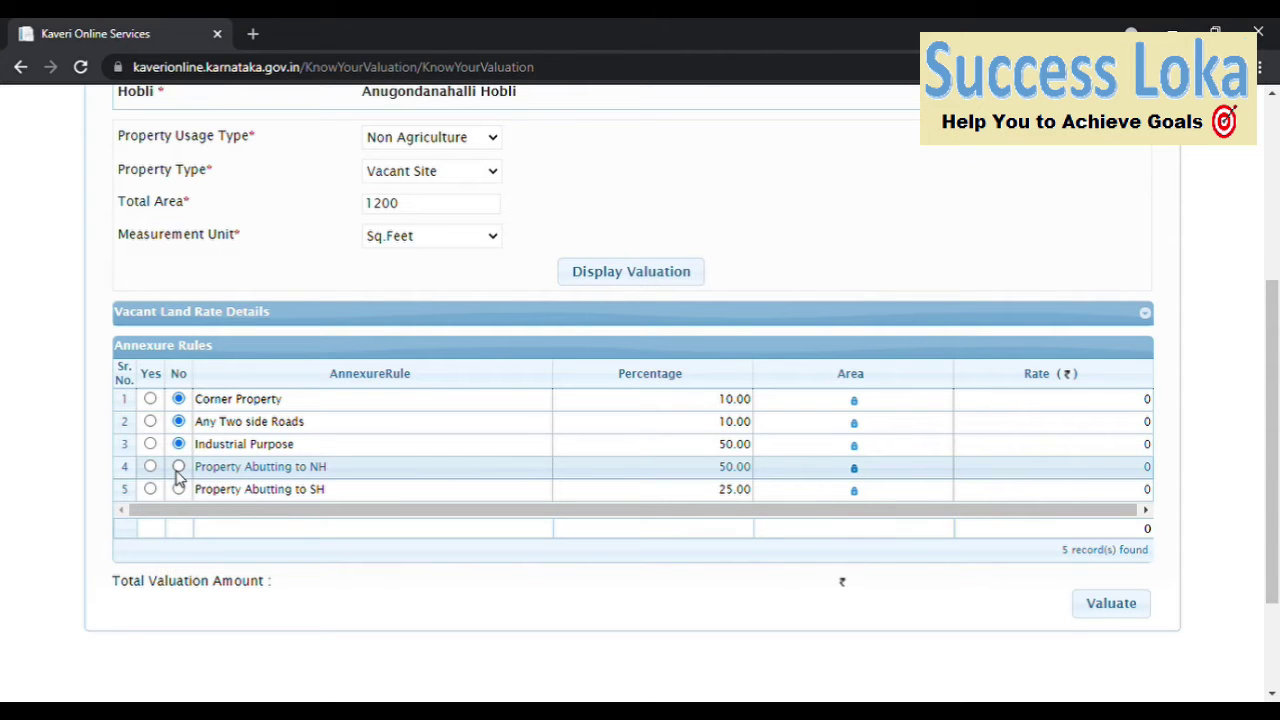
click(178, 467)
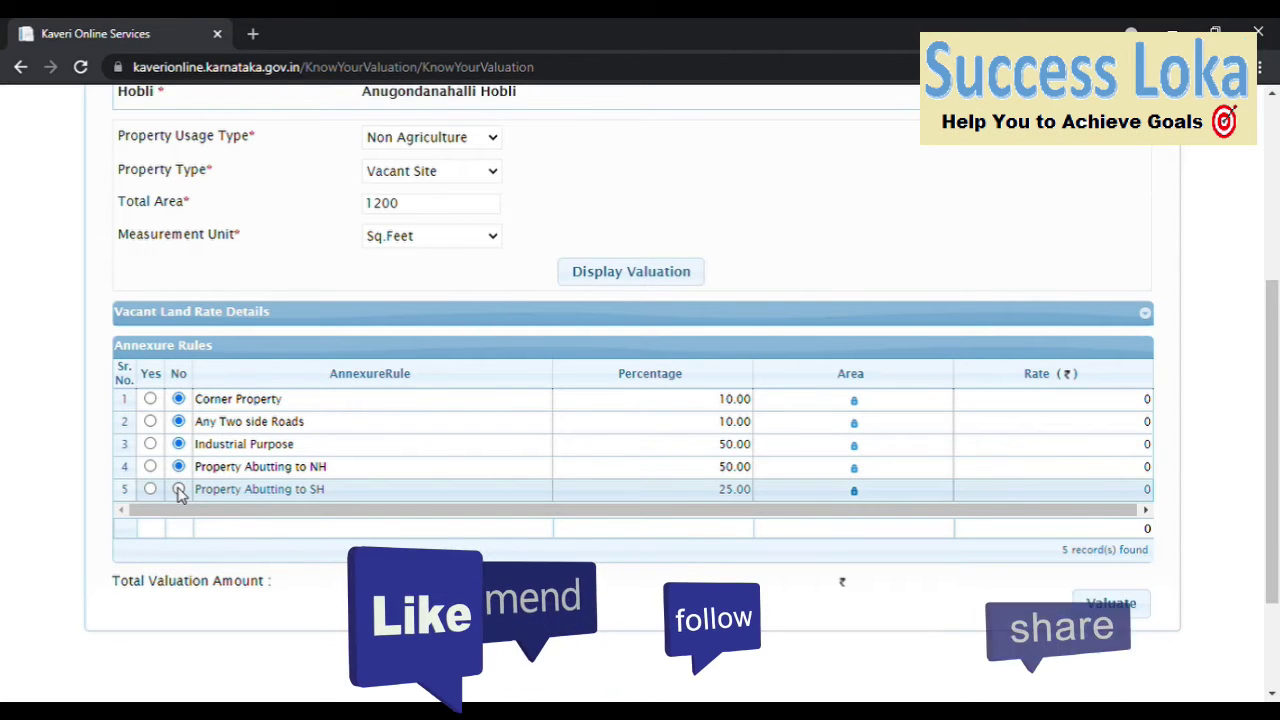
drag(708, 407, 757, 510)
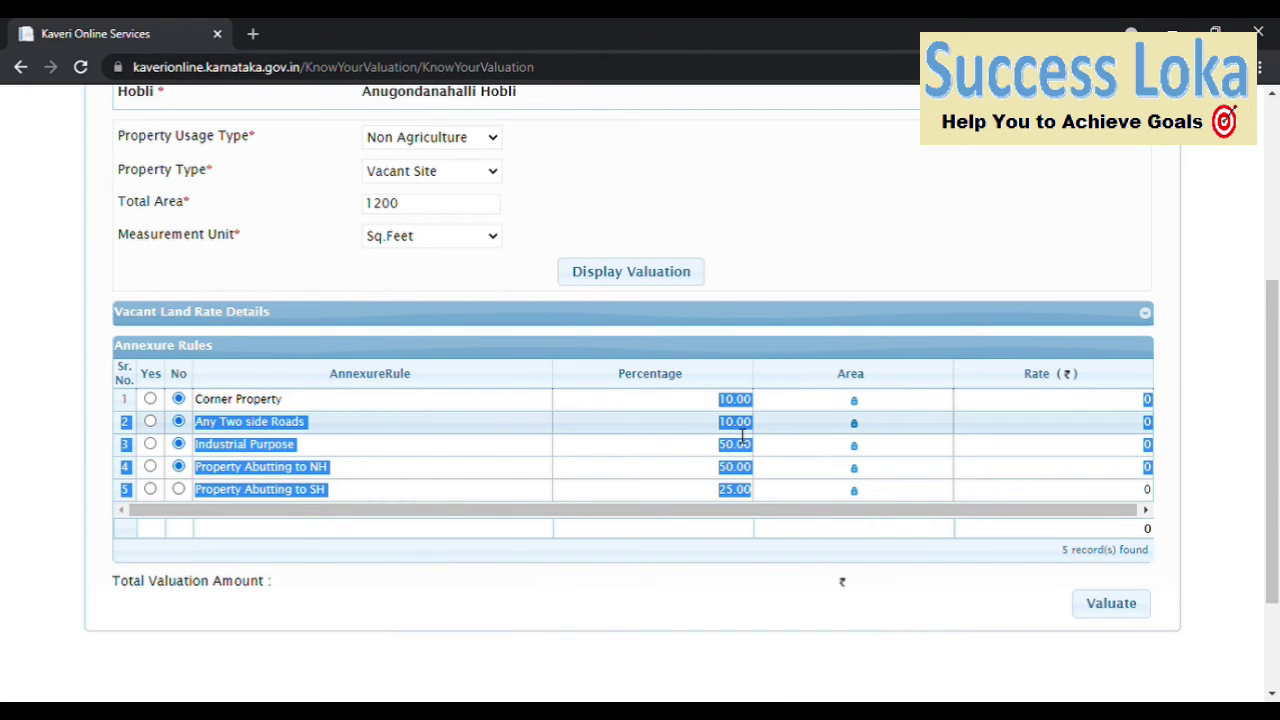
drag(722, 430, 757, 457)
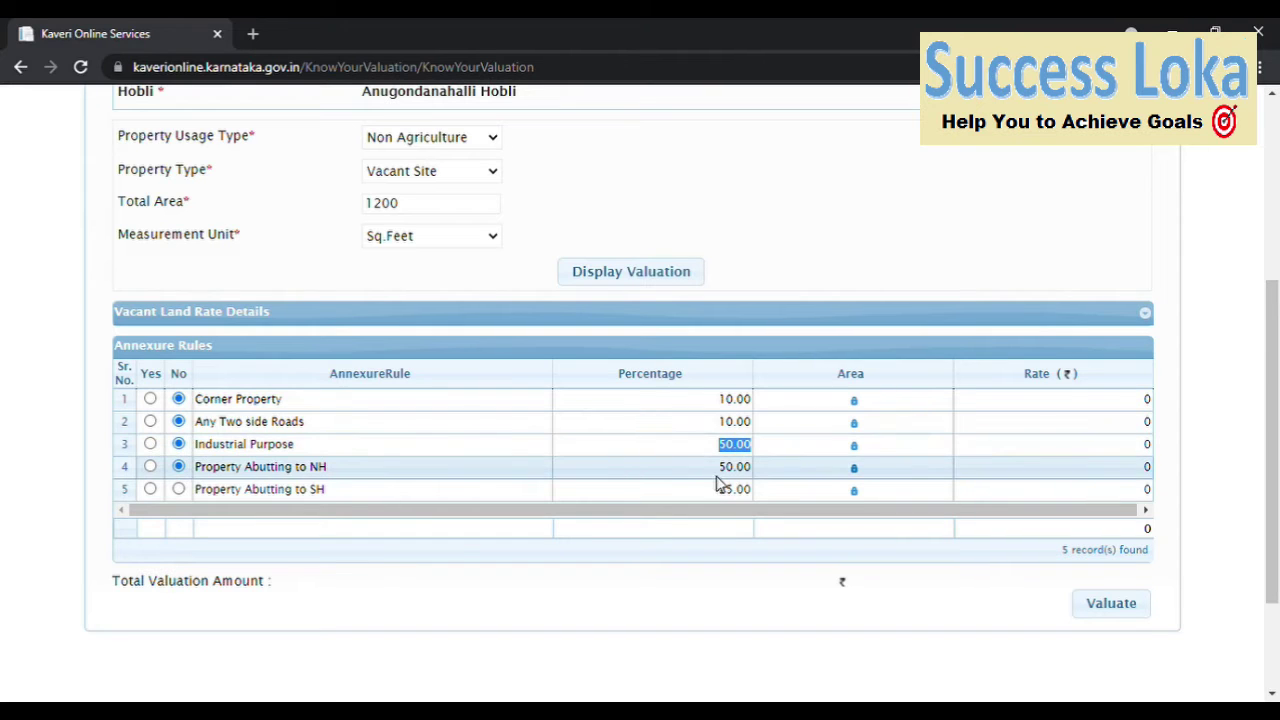
drag(716, 467, 739, 500)
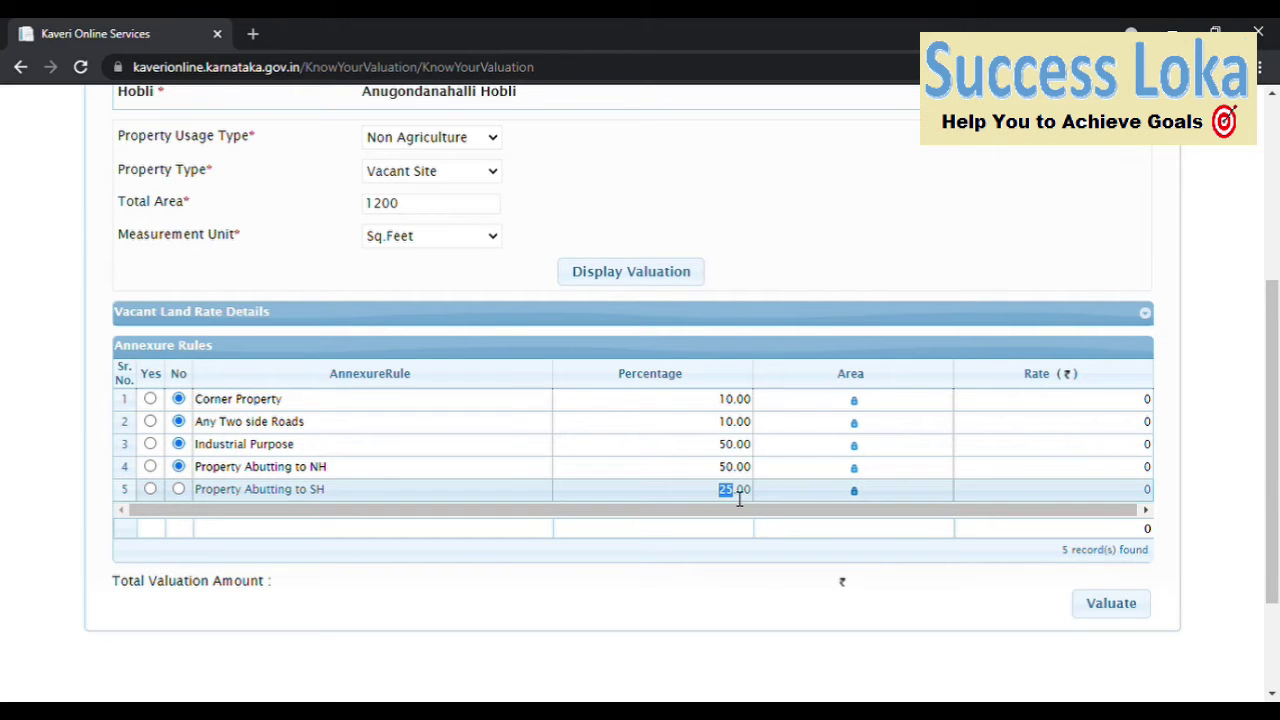
click(179, 489)
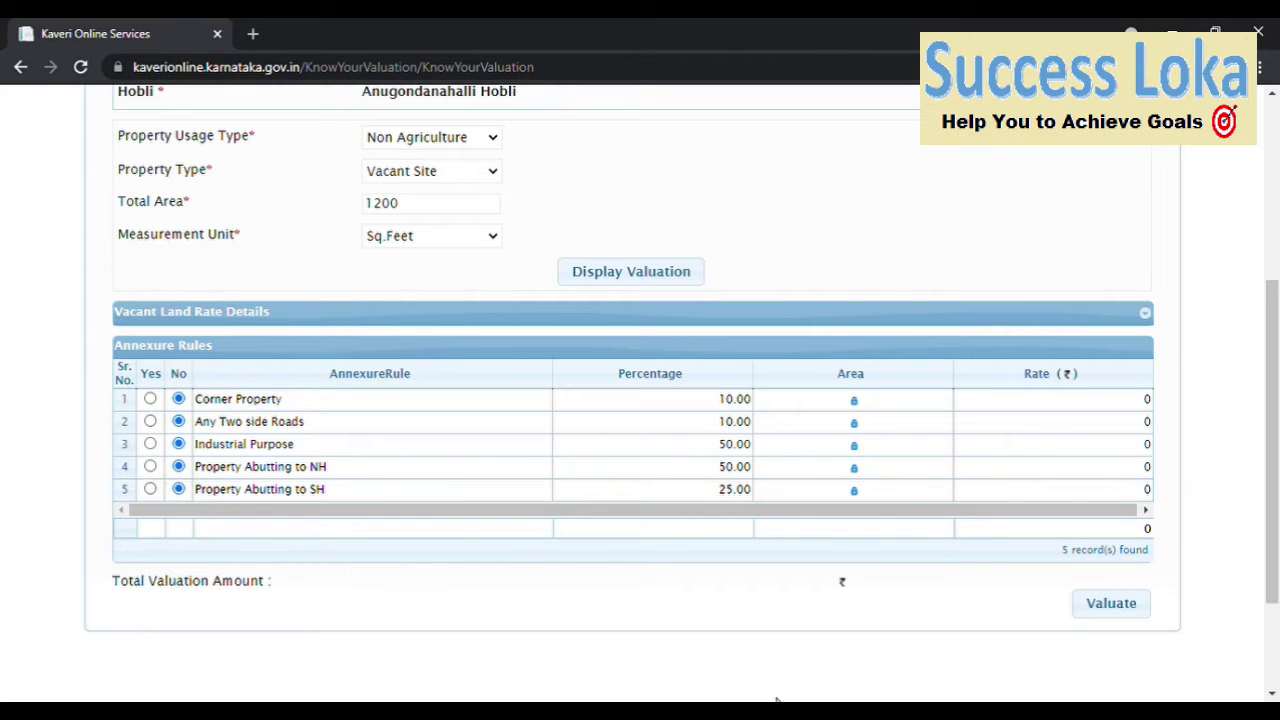
Calculate the site's total valuation and review the amount together with the entered property details.
click(1110, 603)
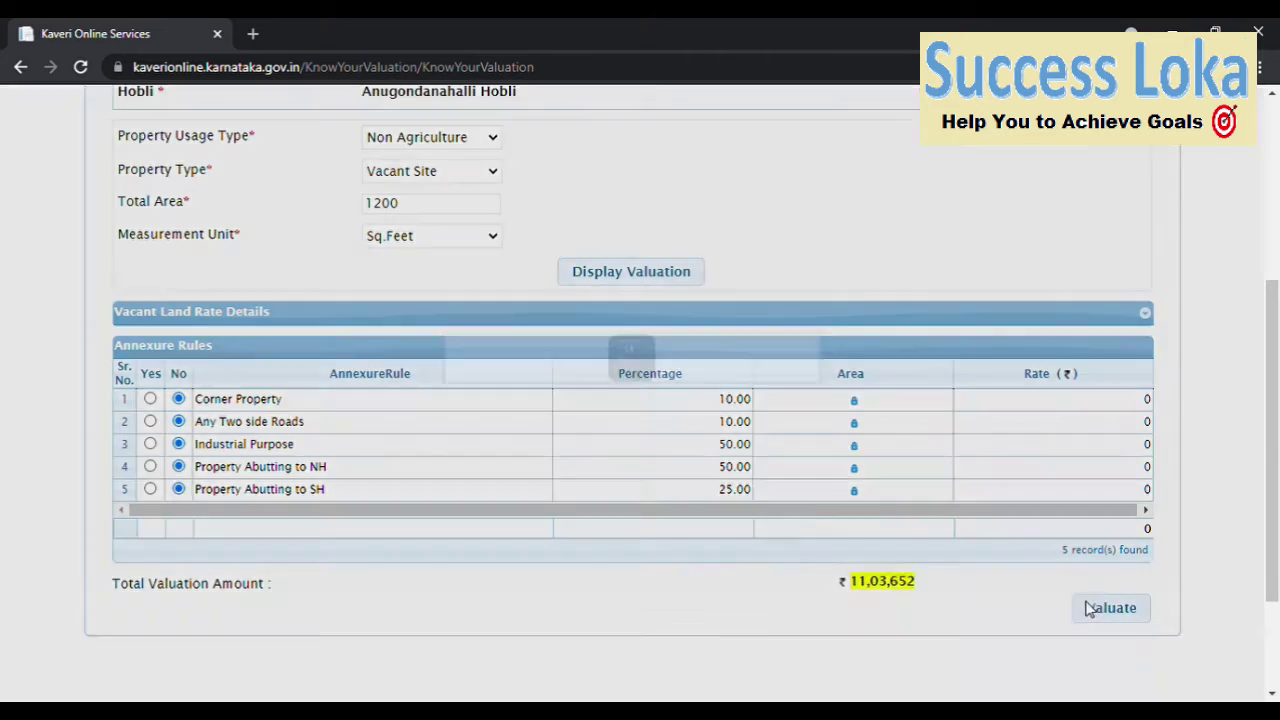
scroll(1020, 634, down, 1)
scroll(1022, 635, up, 1)
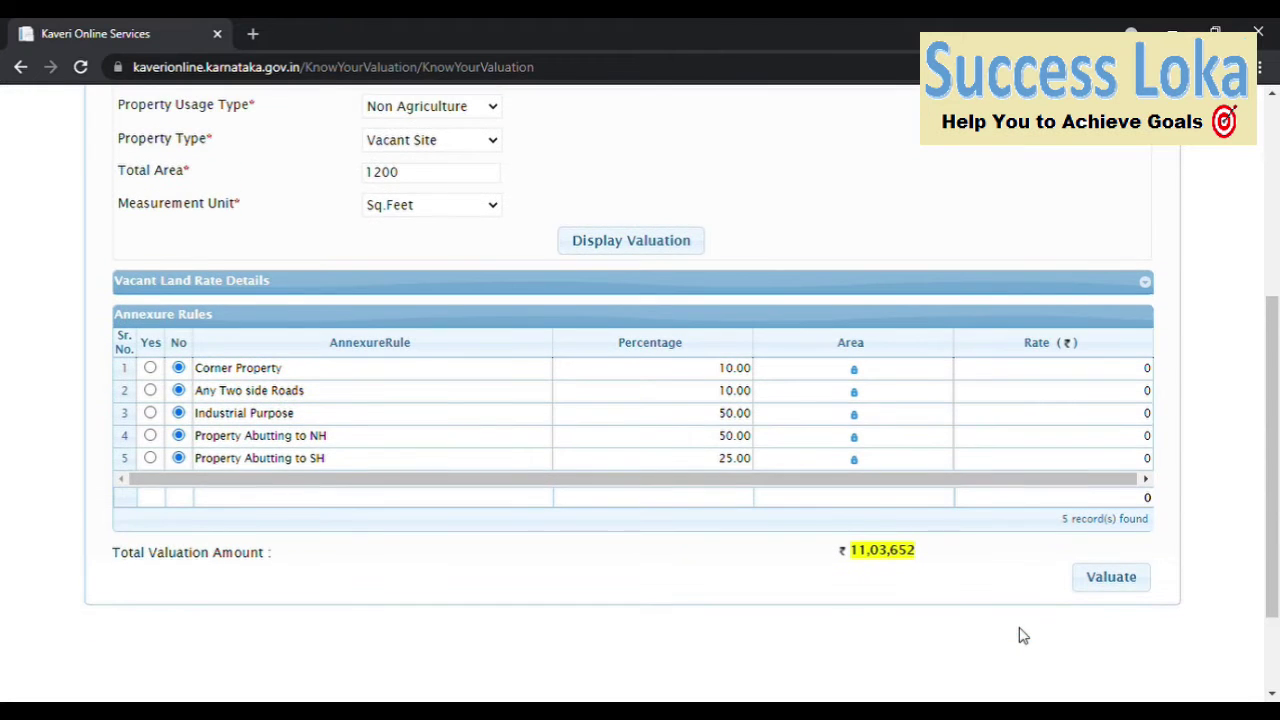
scroll(1022, 635, up, 1)
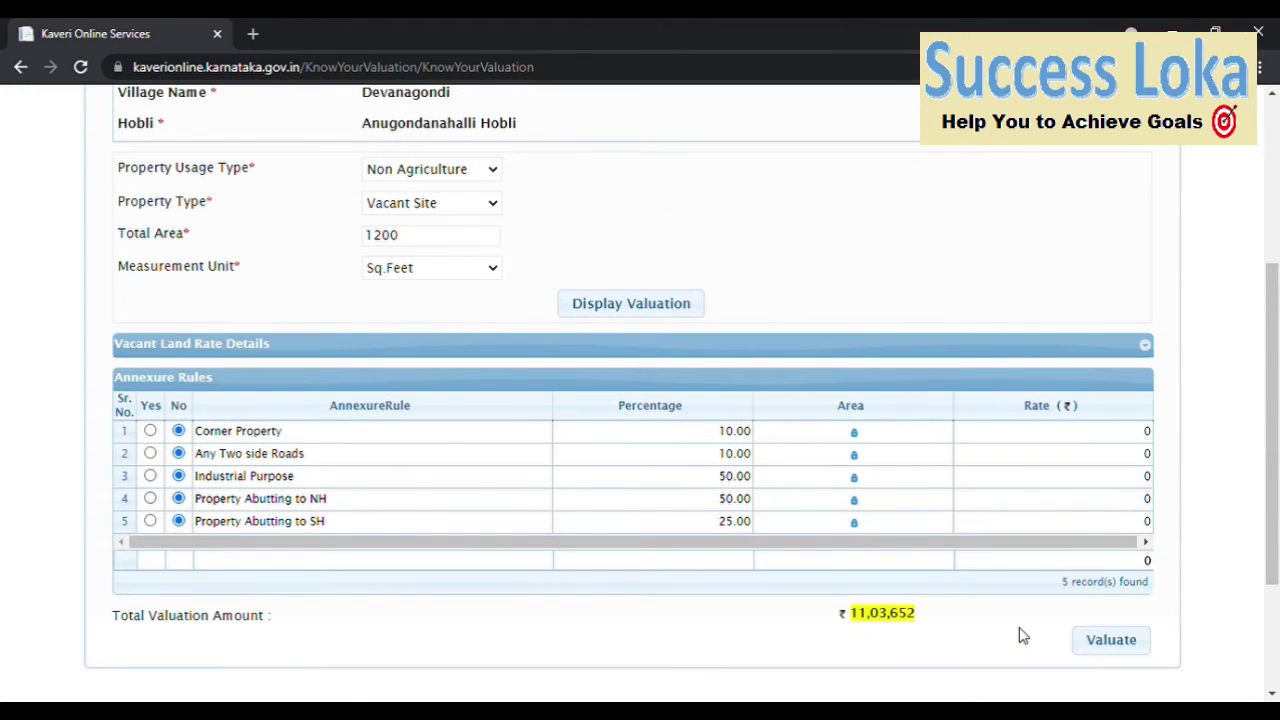
scroll(1022, 635, up, 1)
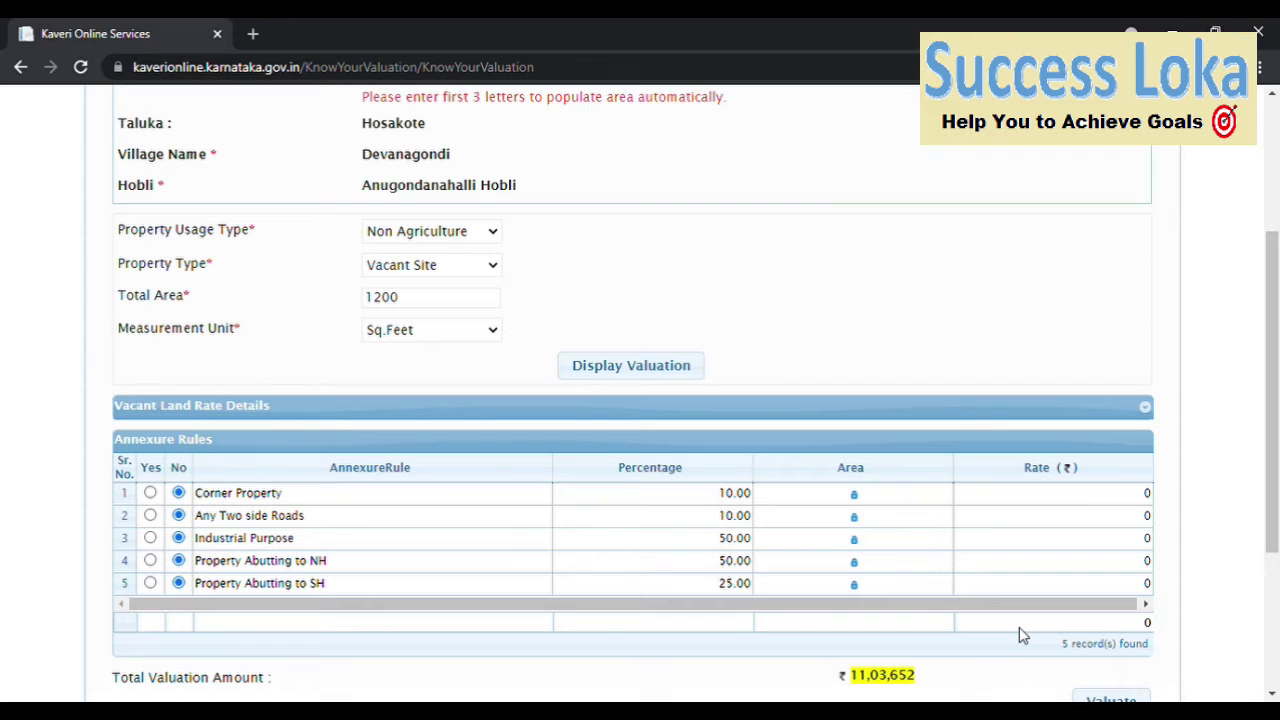
scroll(1020, 634, down, 1)
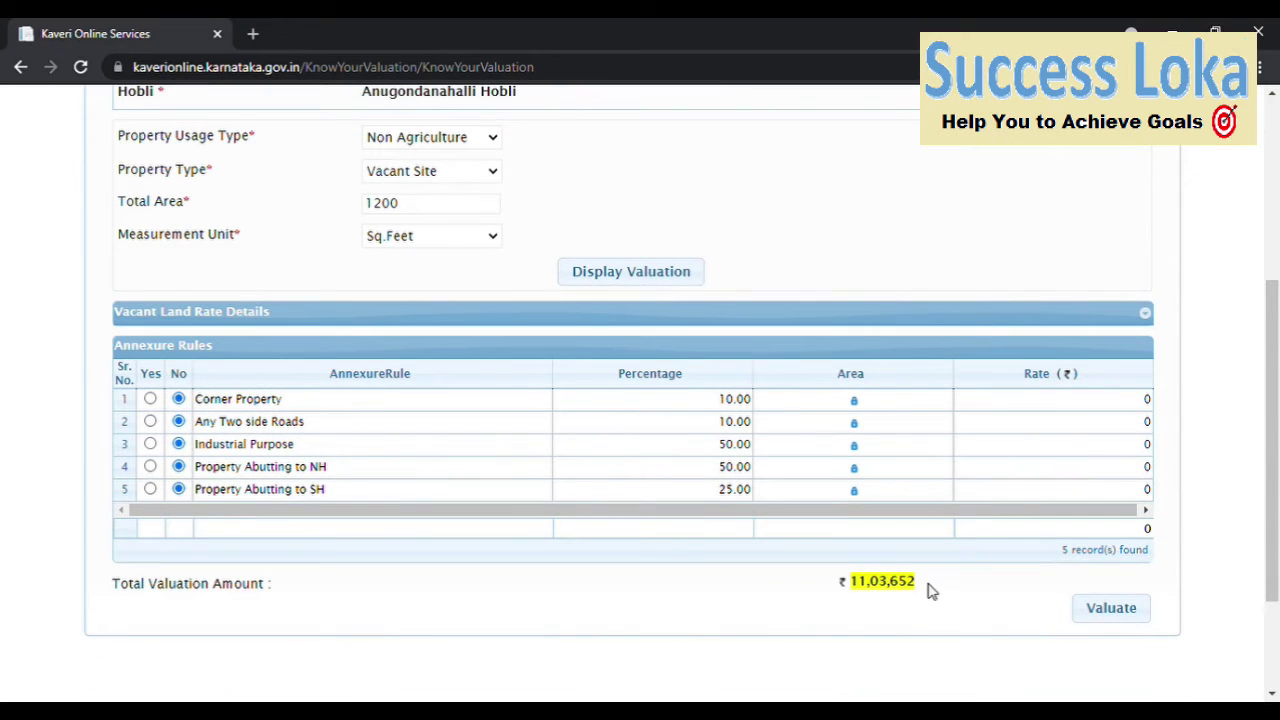
drag(914, 585, 841, 589)
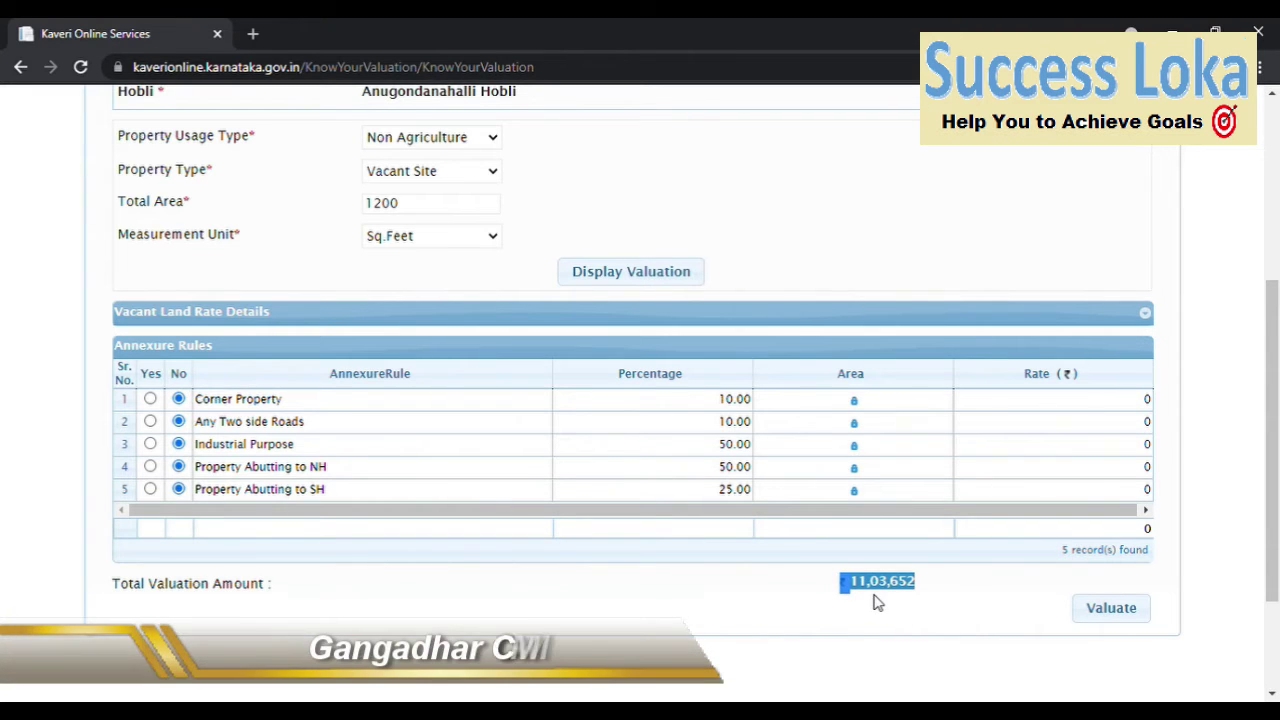
Change the total area to 2400 and display the valuation again with the Residential land rate selected.
scroll(889, 611, up, 1)
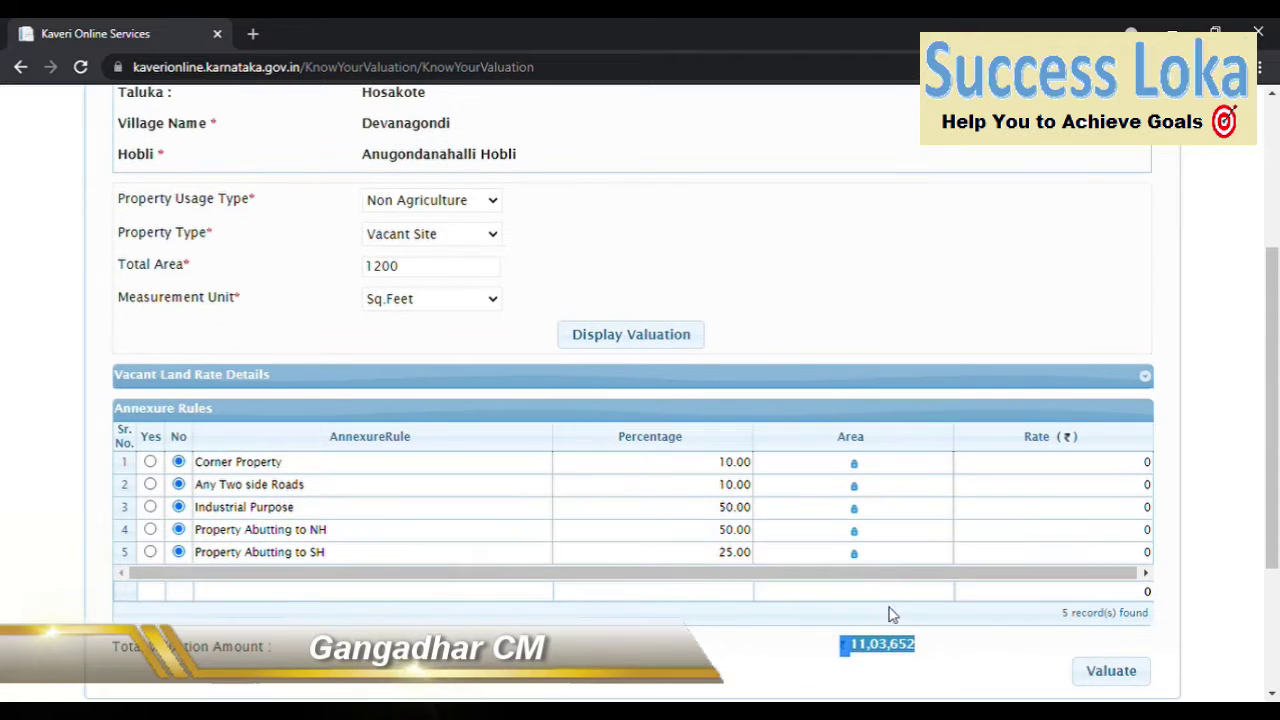
double_click(420, 268)
text(2)
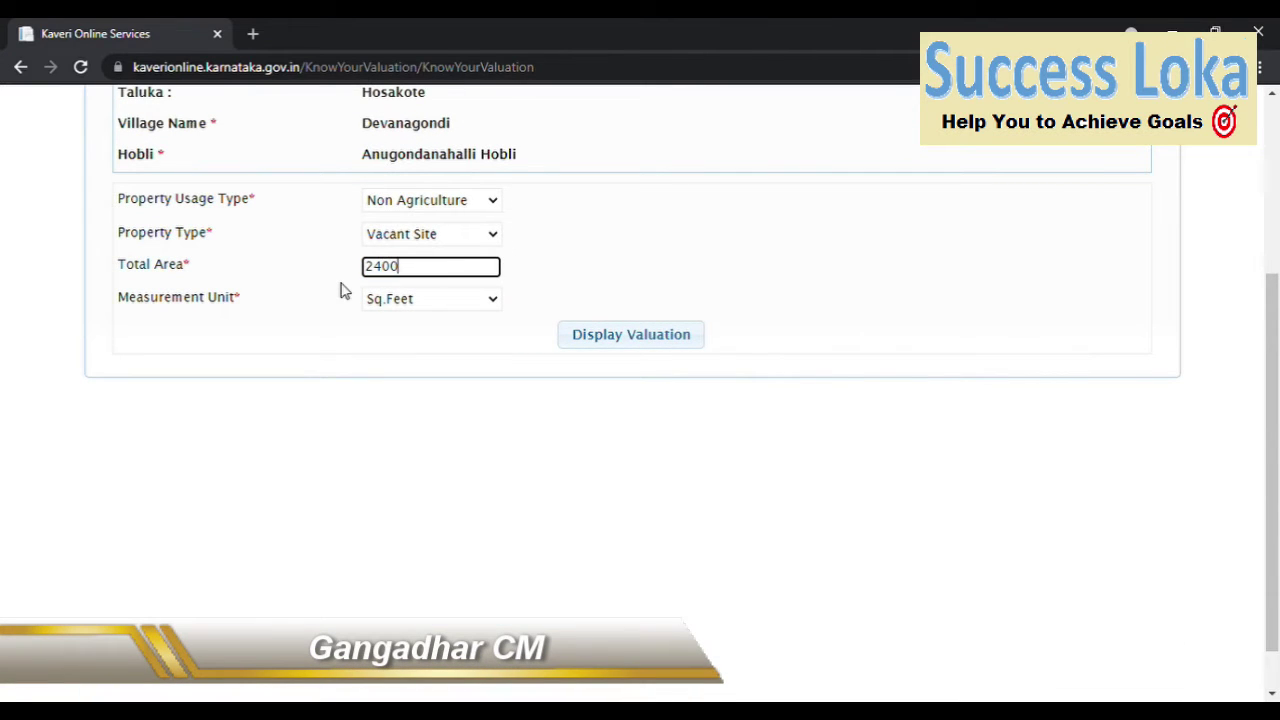
click(611, 334)
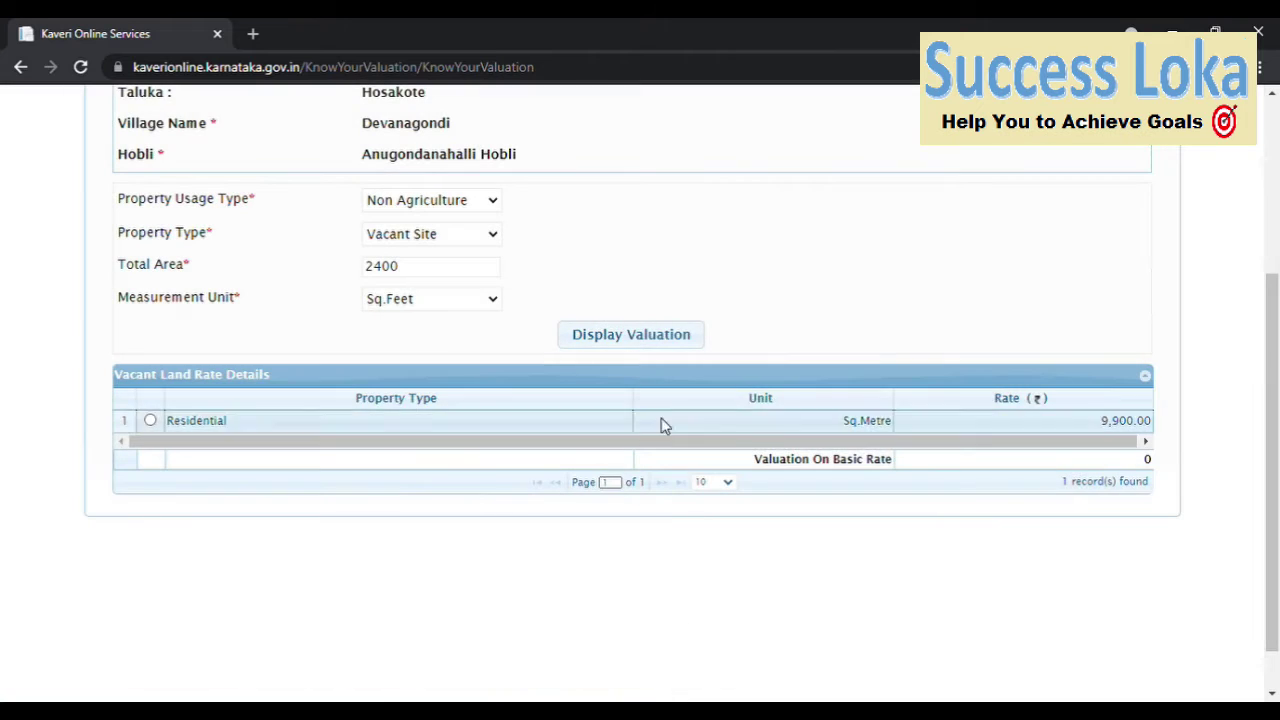
click(149, 421)
scroll(230, 418, down, 1)
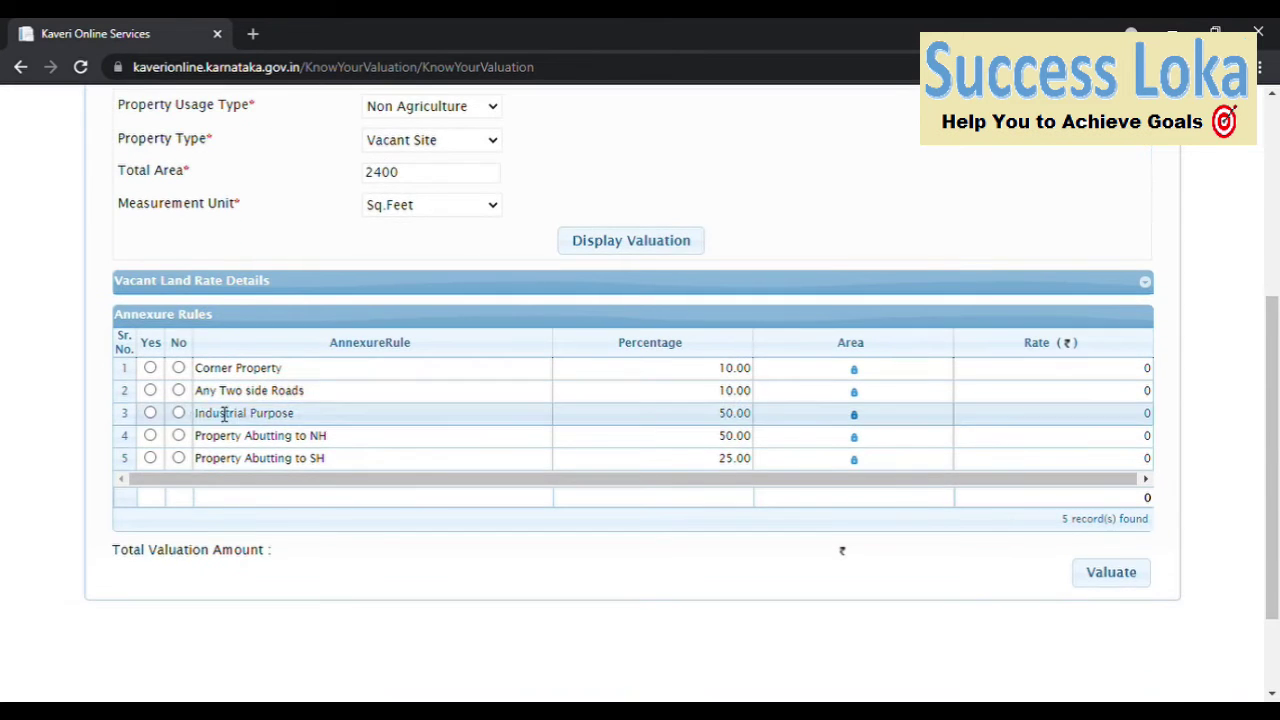
Answer No to all five annexure rules for the 2400 sq ft vacant site.
click(178, 368)
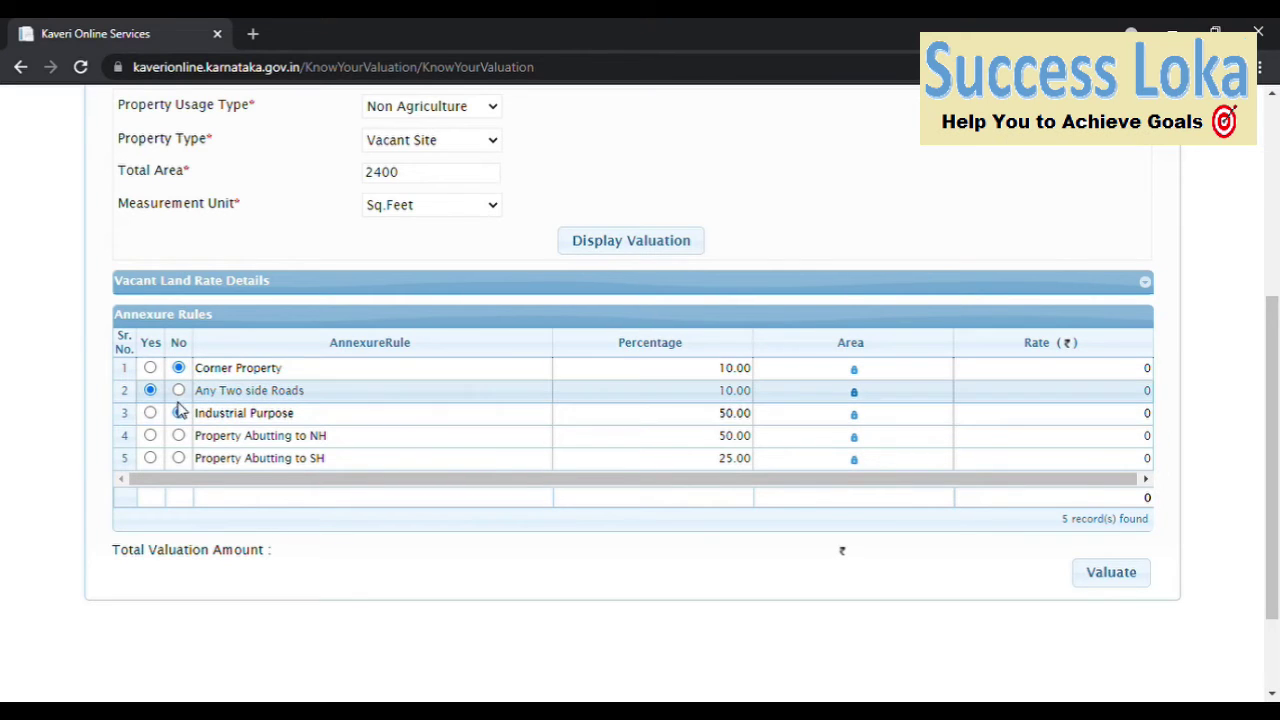
click(178, 390)
click(178, 435)
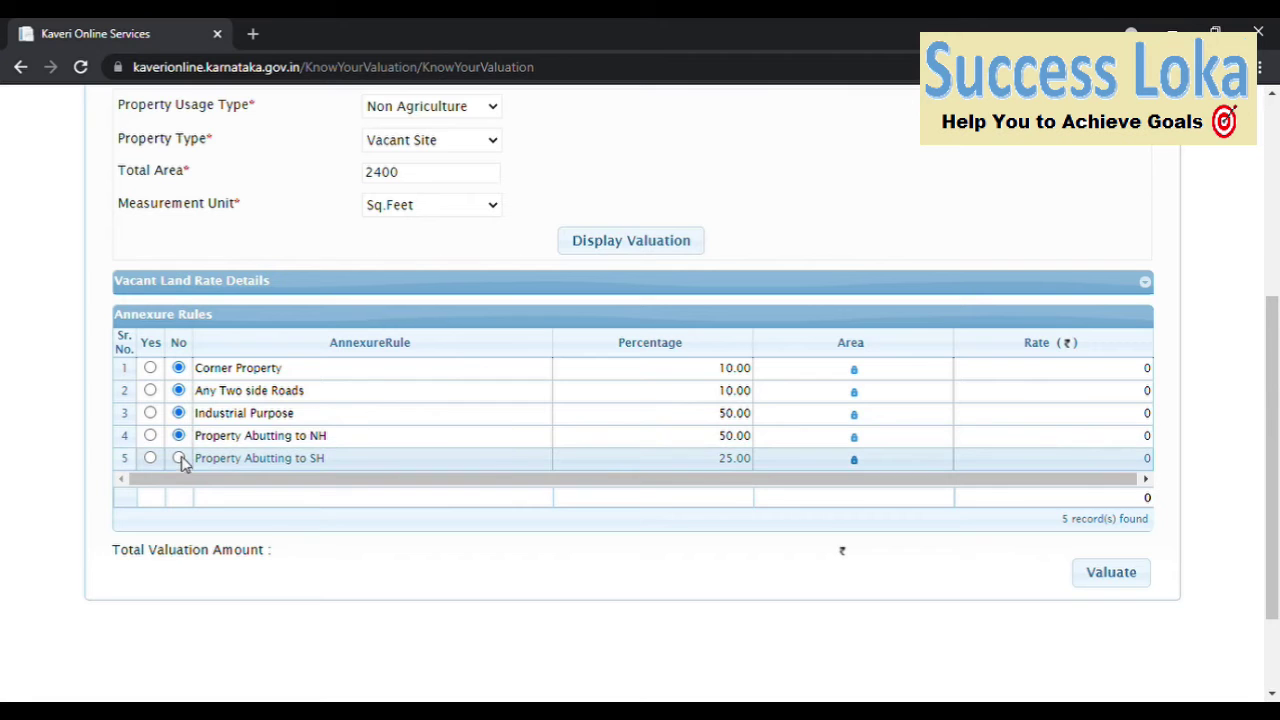
click(180, 458)
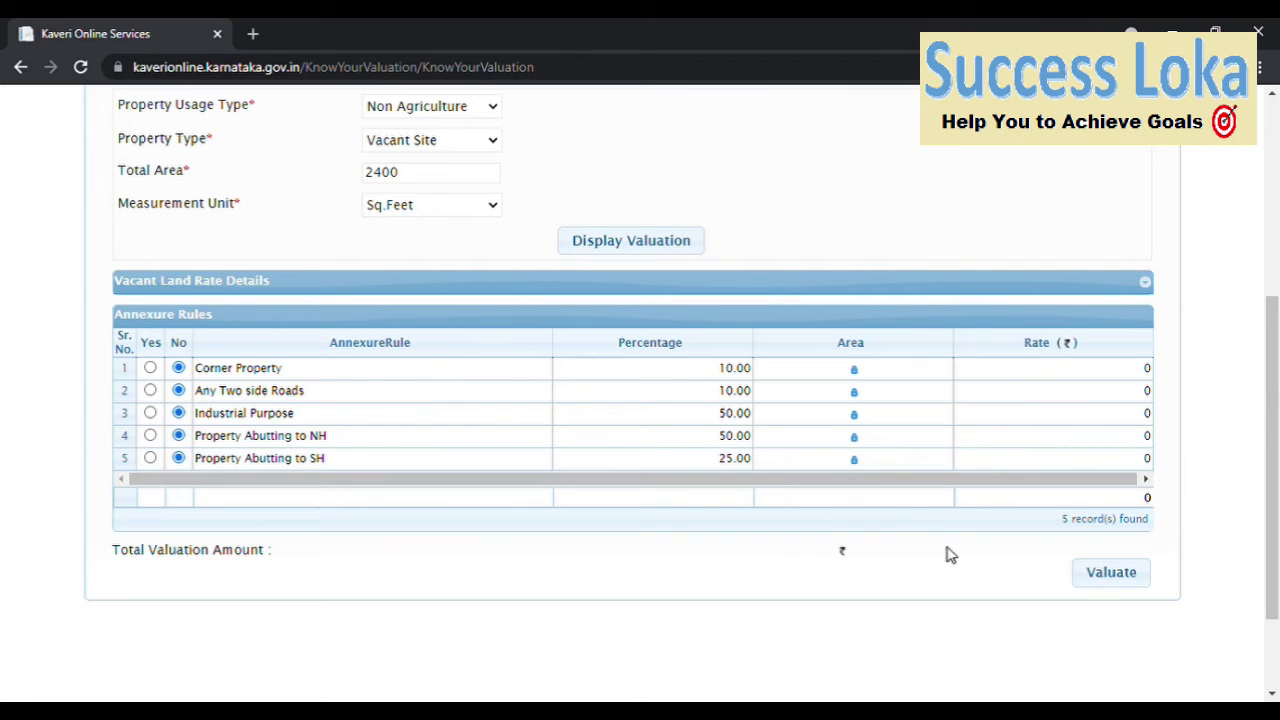
Calculate the total valuation for the 2400 sq ft site and check the amount against the entered property details.
click(1092, 577)
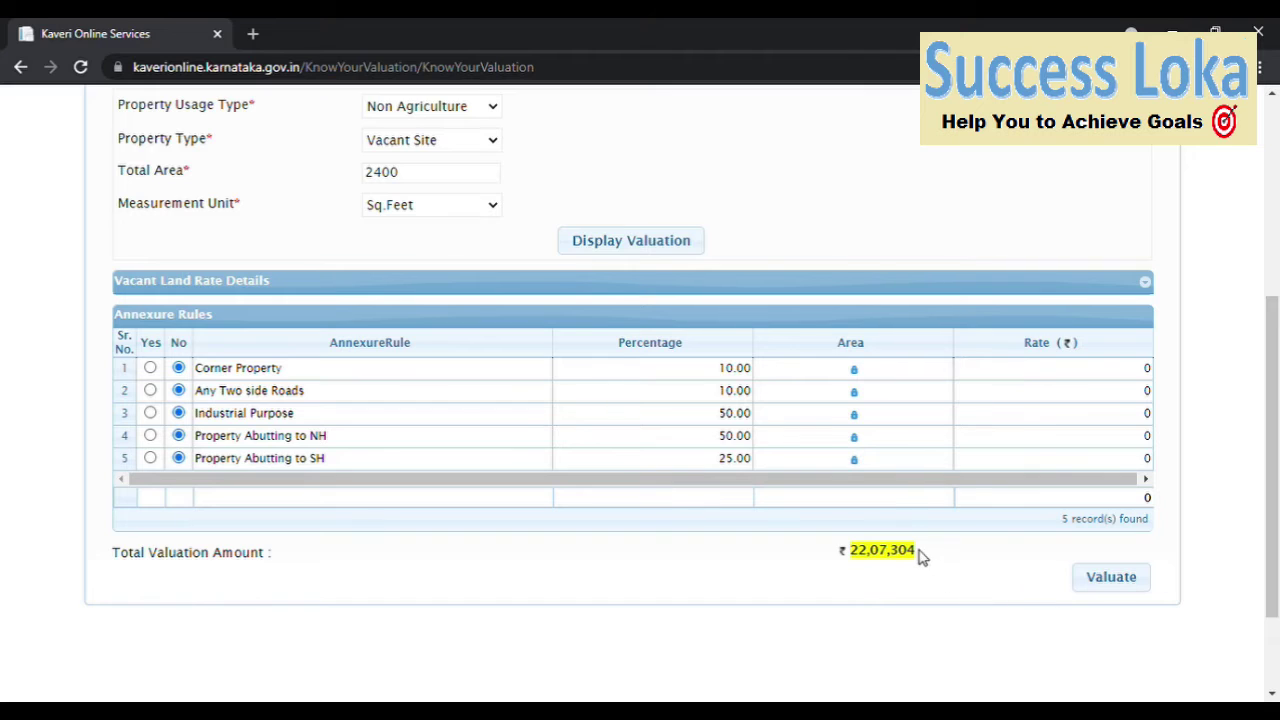
drag(920, 552, 806, 568)
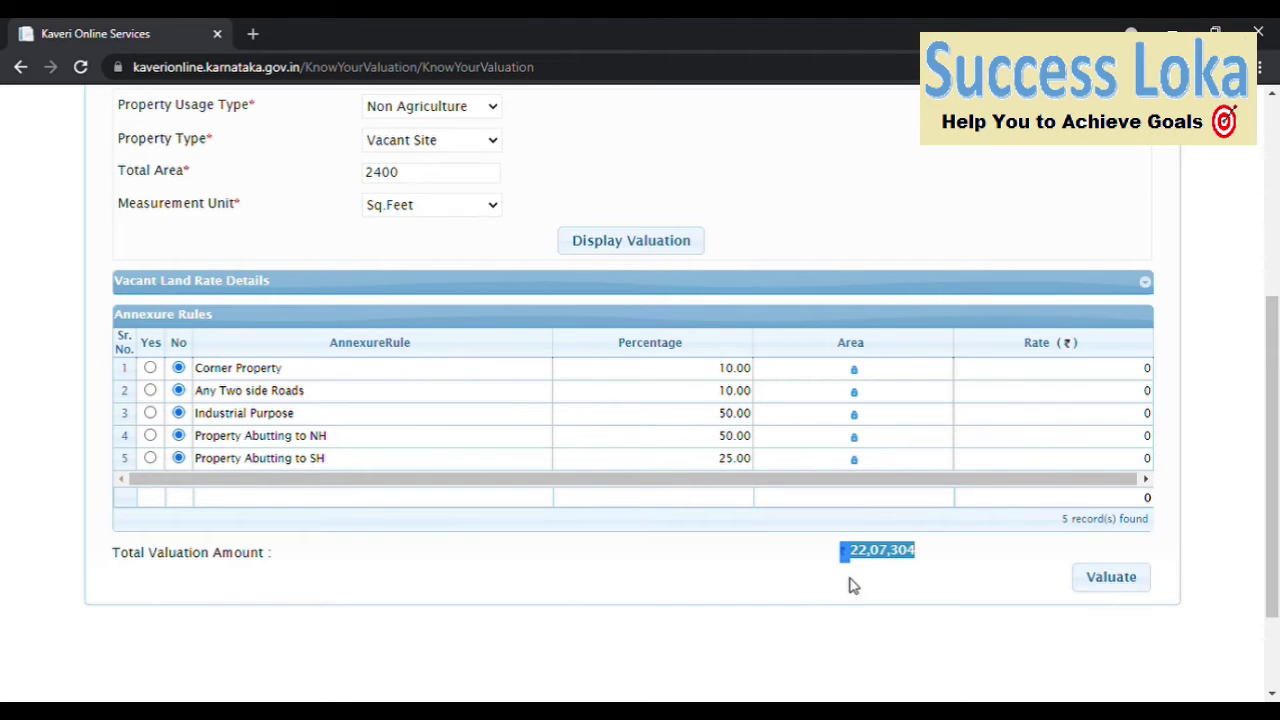
scroll(850, 586, up, 1)
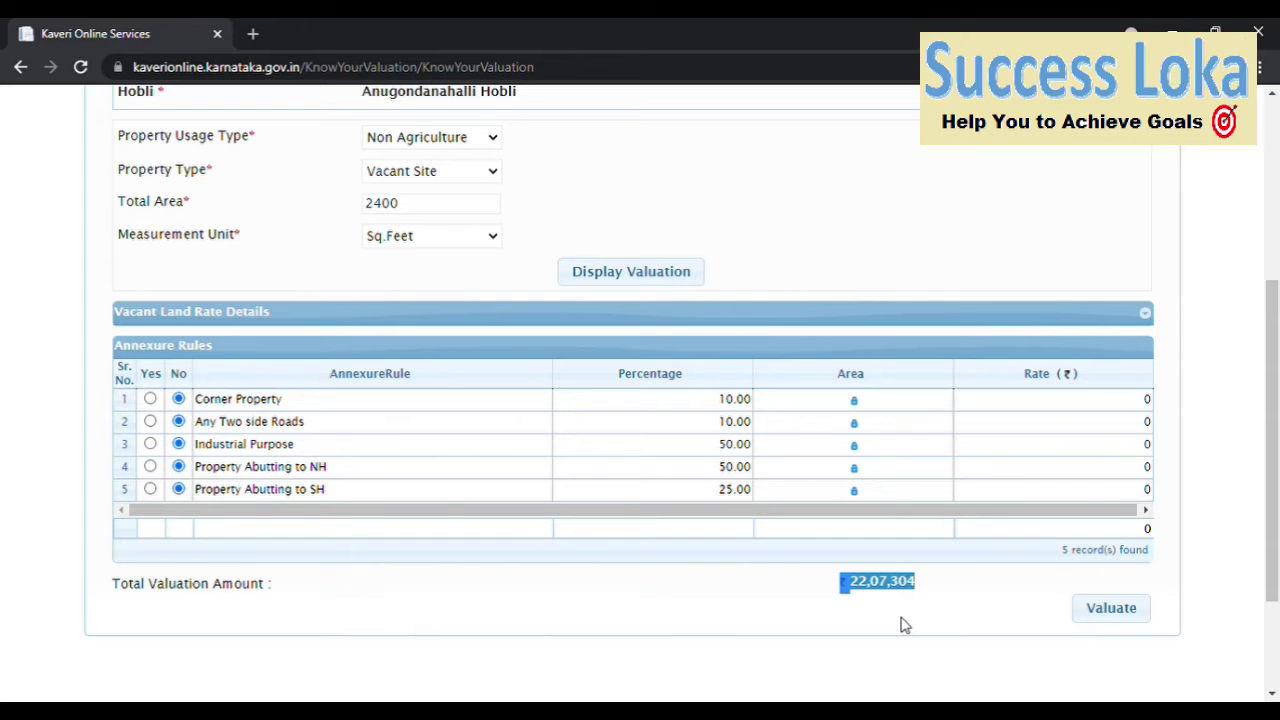
scroll(904, 624, up, 2)
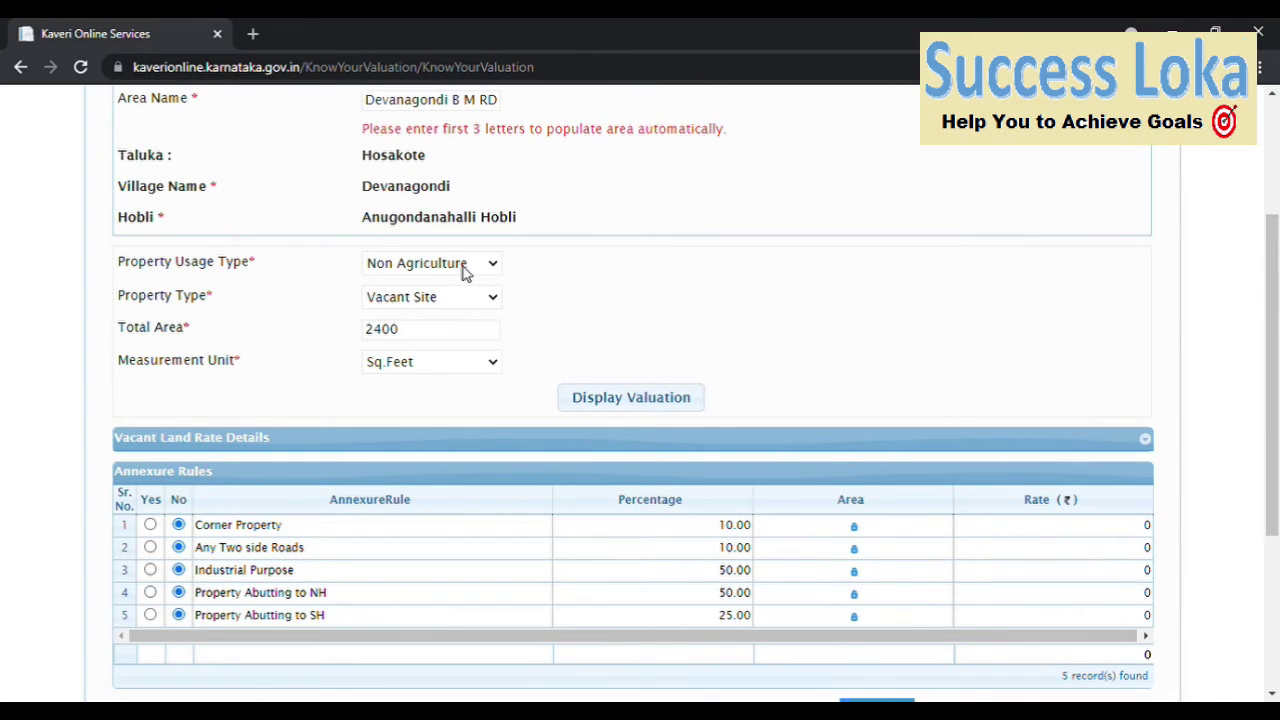
scroll(463, 272, up, 1)
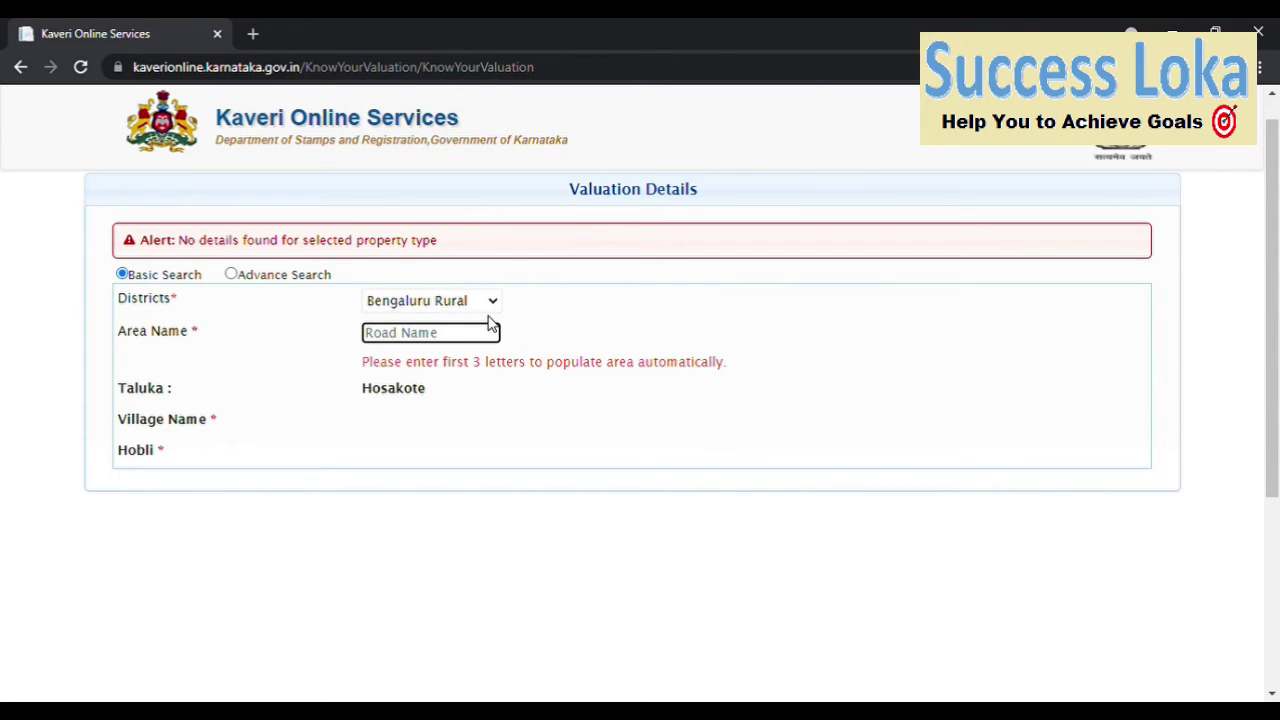
Search the Bengaluru Rural area names for "dev" and look through the suggested areas.
text(dev)
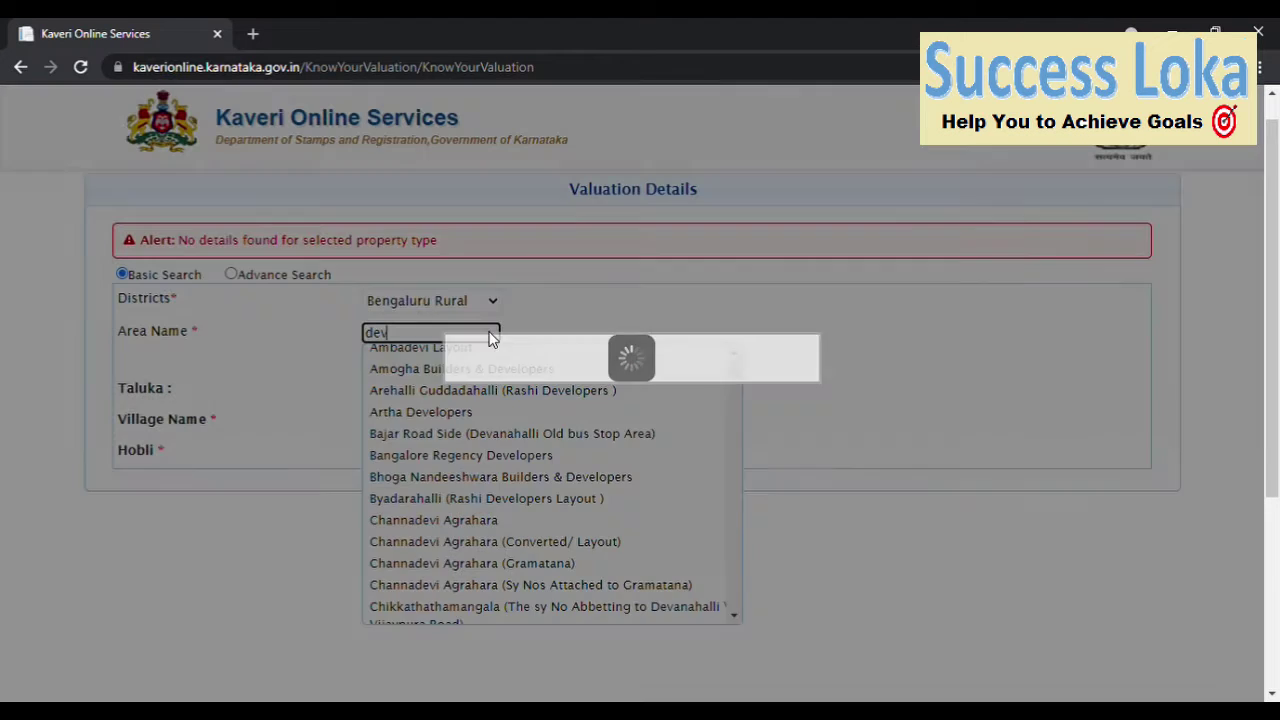
scroll(640, 500, down, 8)
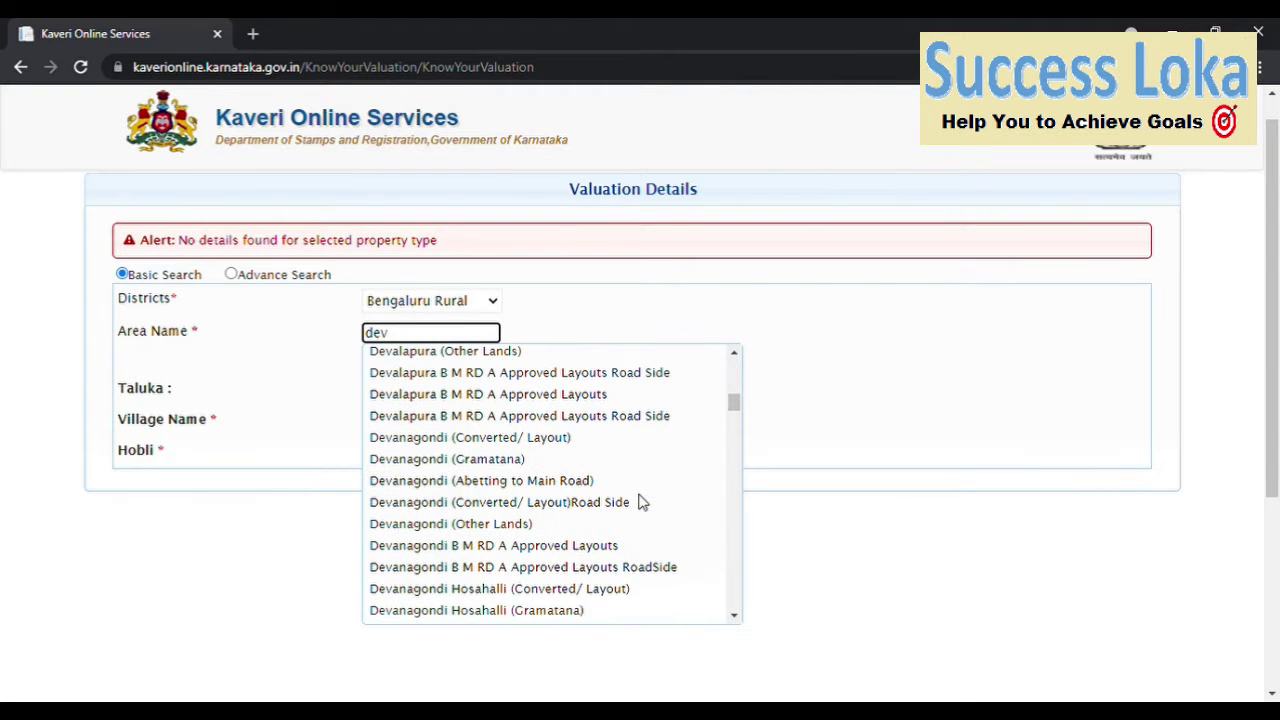
drag(731, 403, 745, 450)
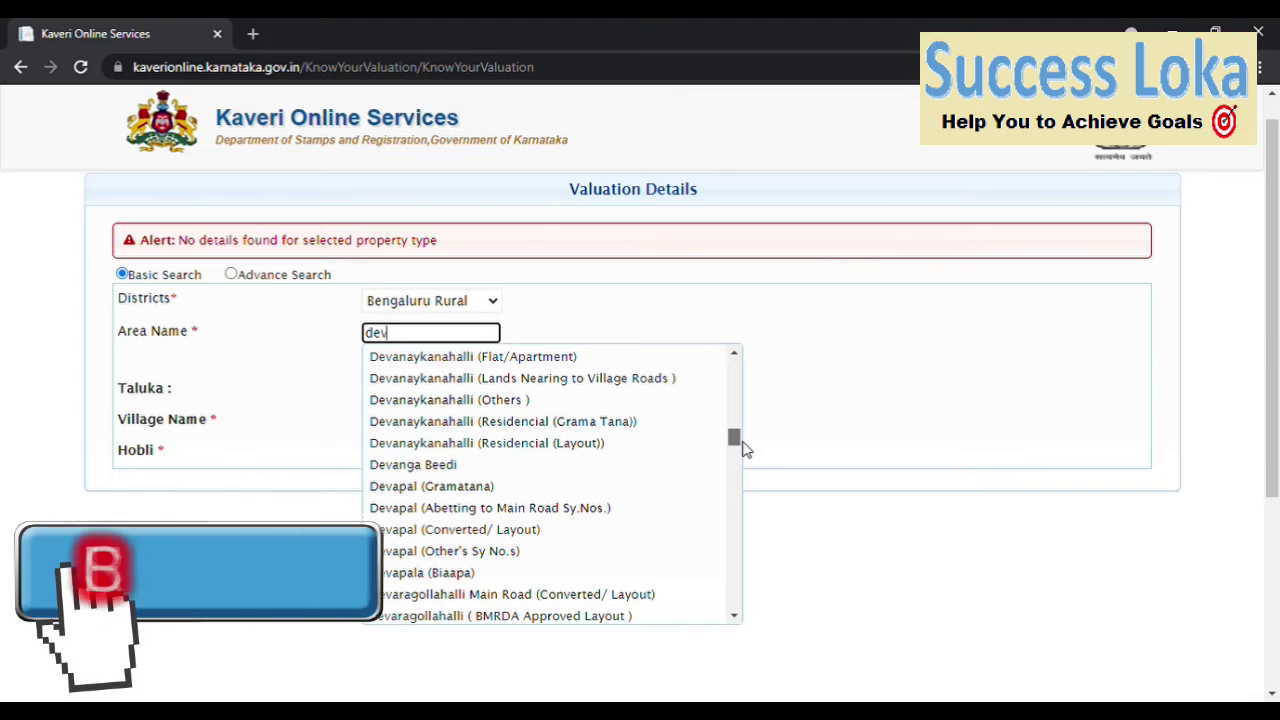
drag(745, 450, 748, 528)
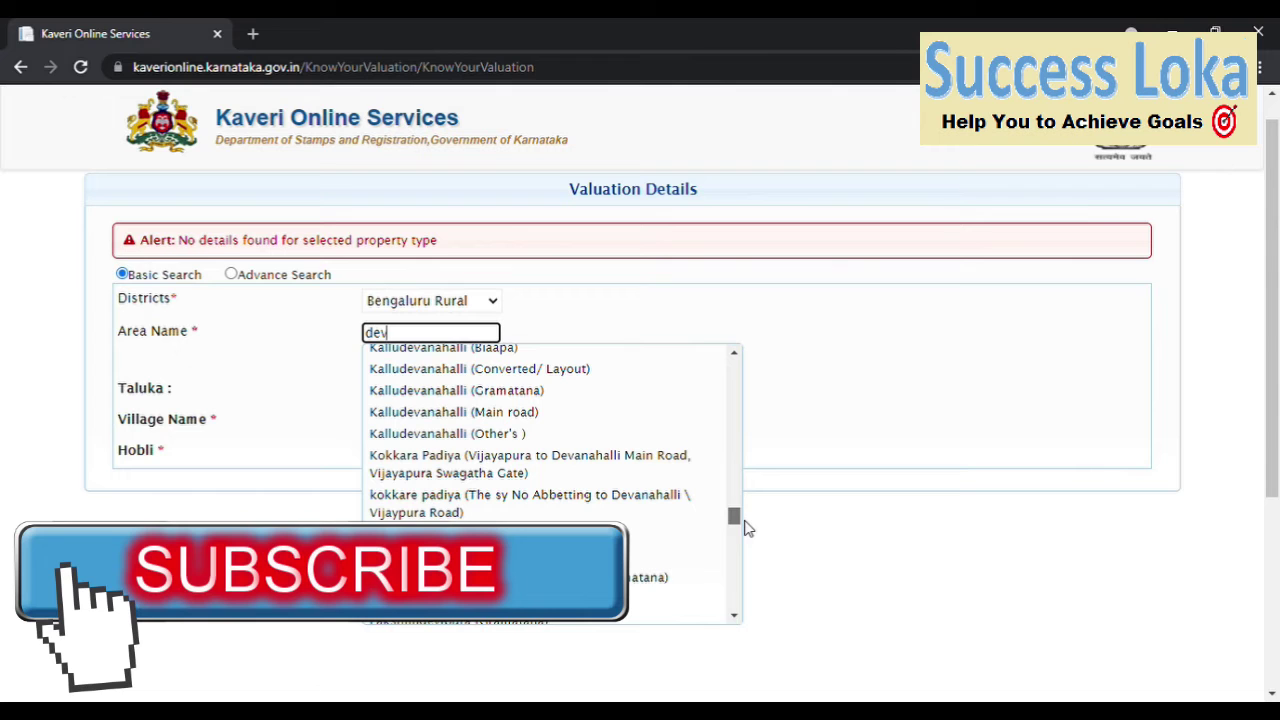
drag(748, 528, 780, 604)
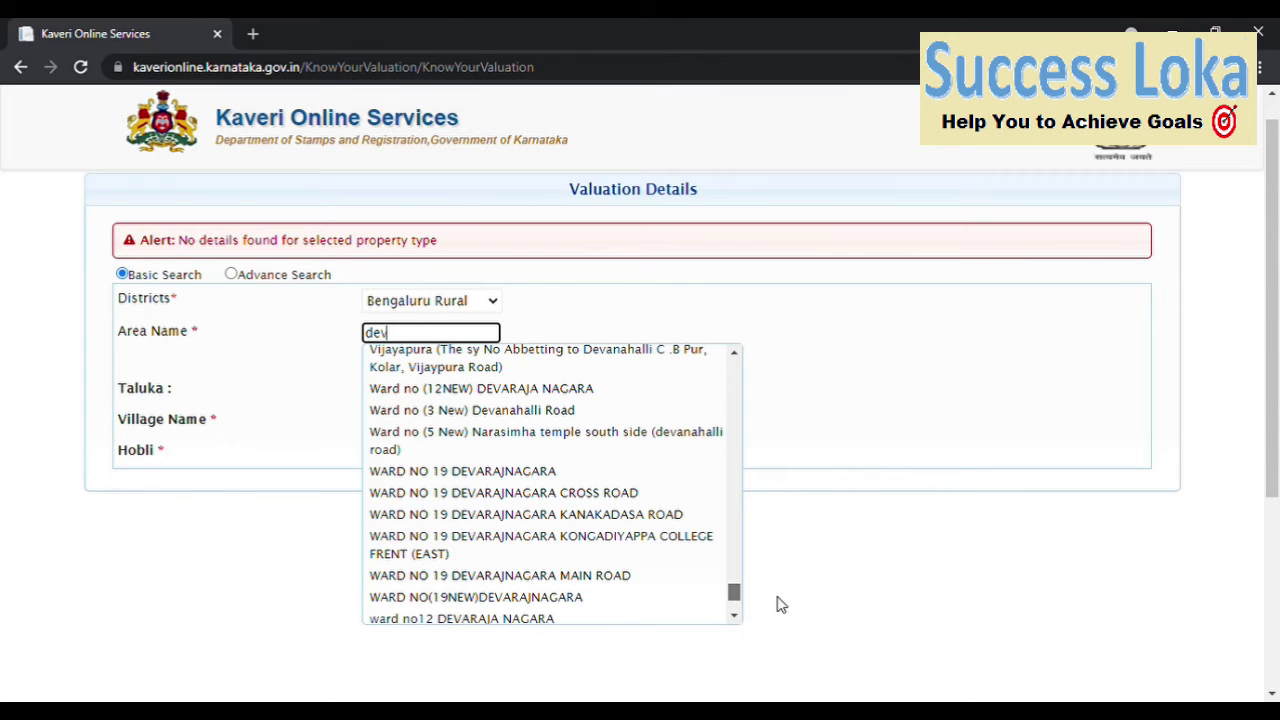
mouse_move(780, 604)
mouse_down()
mouse_move(786, 630)
mouse_move(774, 603)
mouse_up()
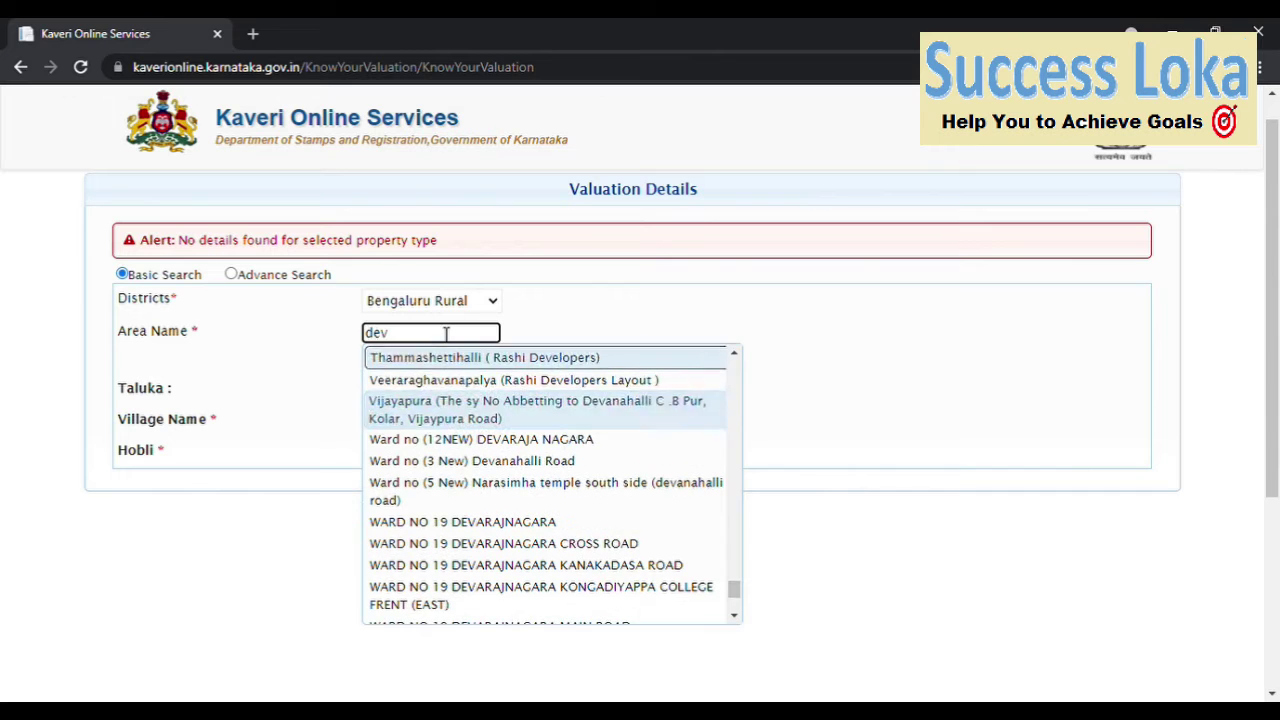
Search the area names for "village" instead and choose Kannamangala (Abetting to Village & Road).
key(ctrl+a)
text(vil)
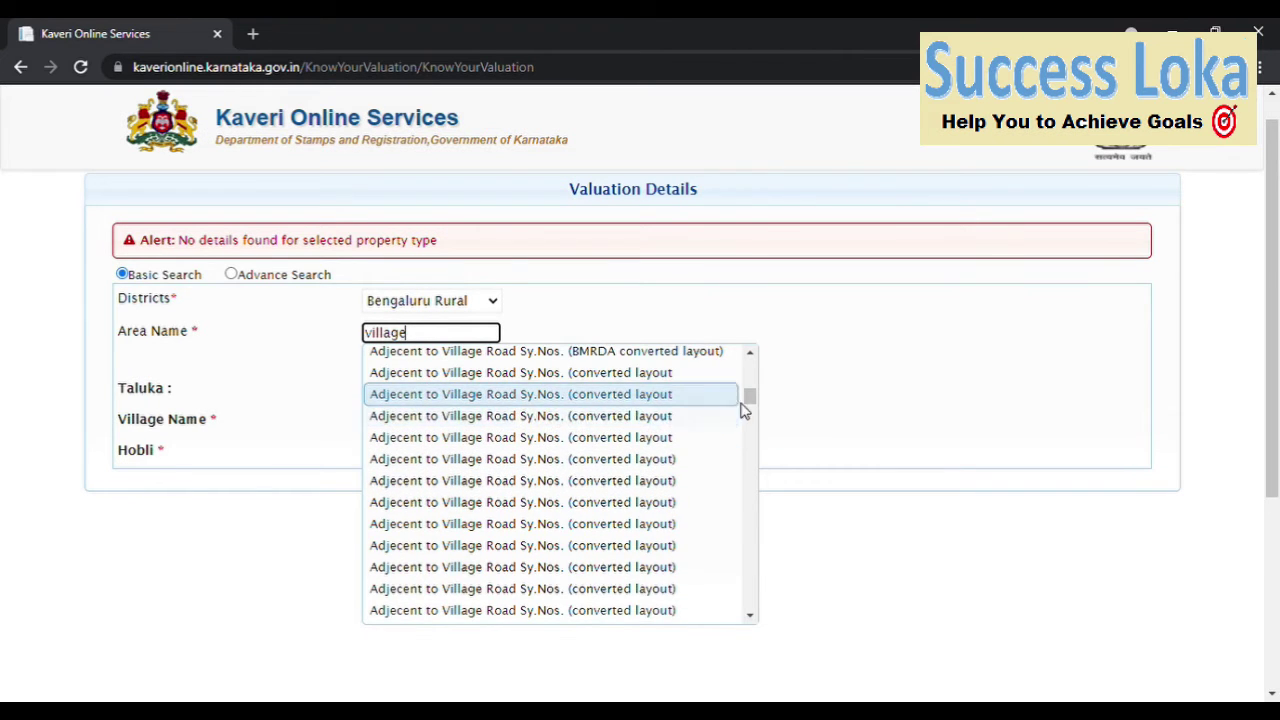
drag(749, 398, 763, 506)
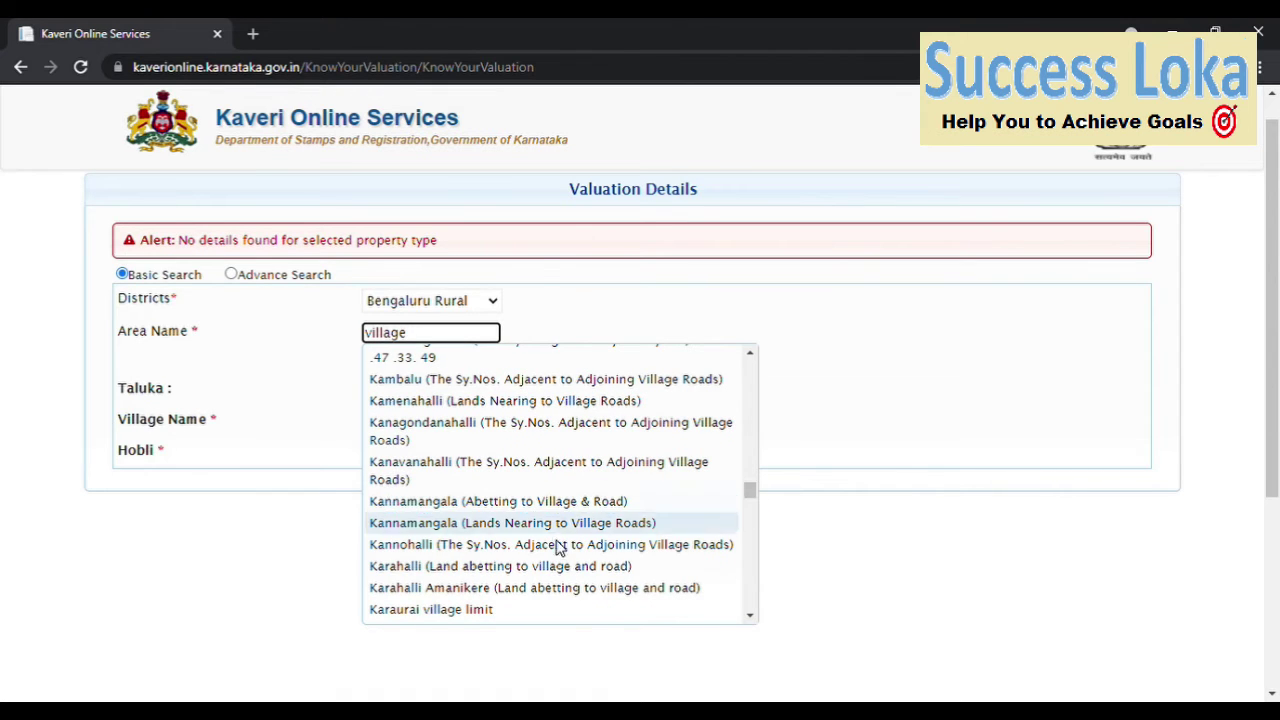
click(605, 506)
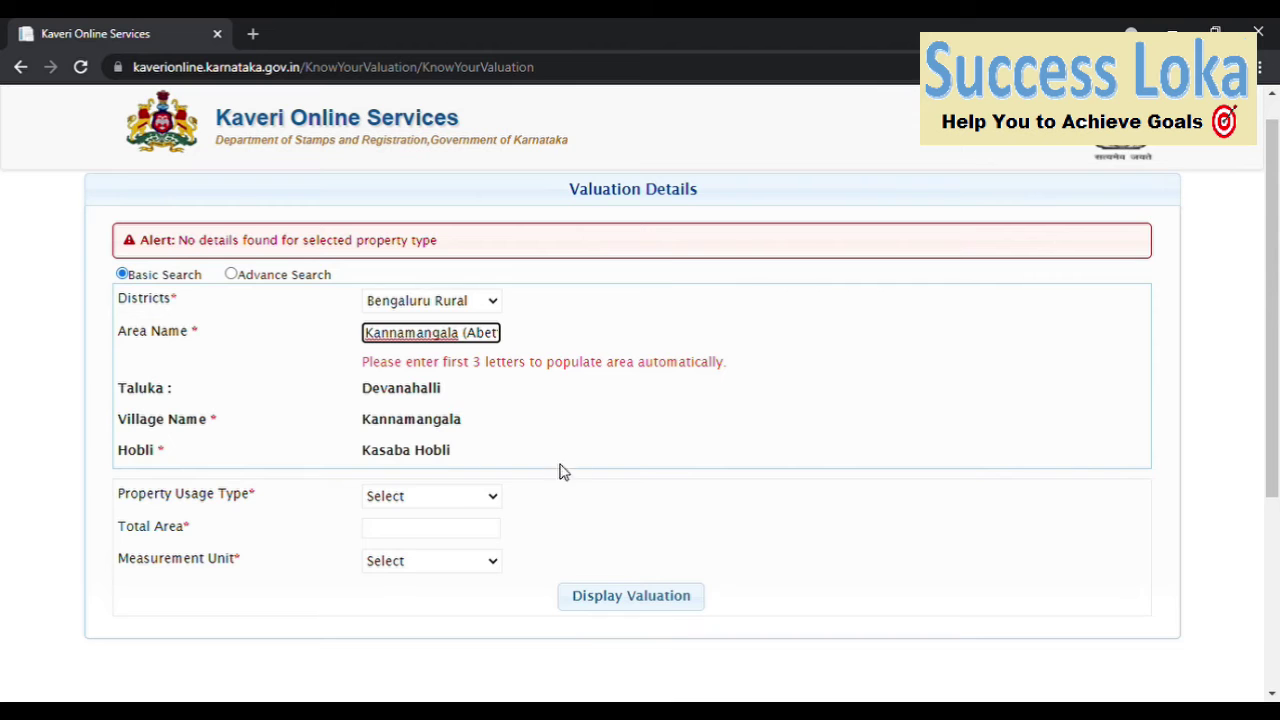
Set the property usage type to Agriculture with a total area of 1 Acre and display the valuation.
click(466, 494)
click(461, 528)
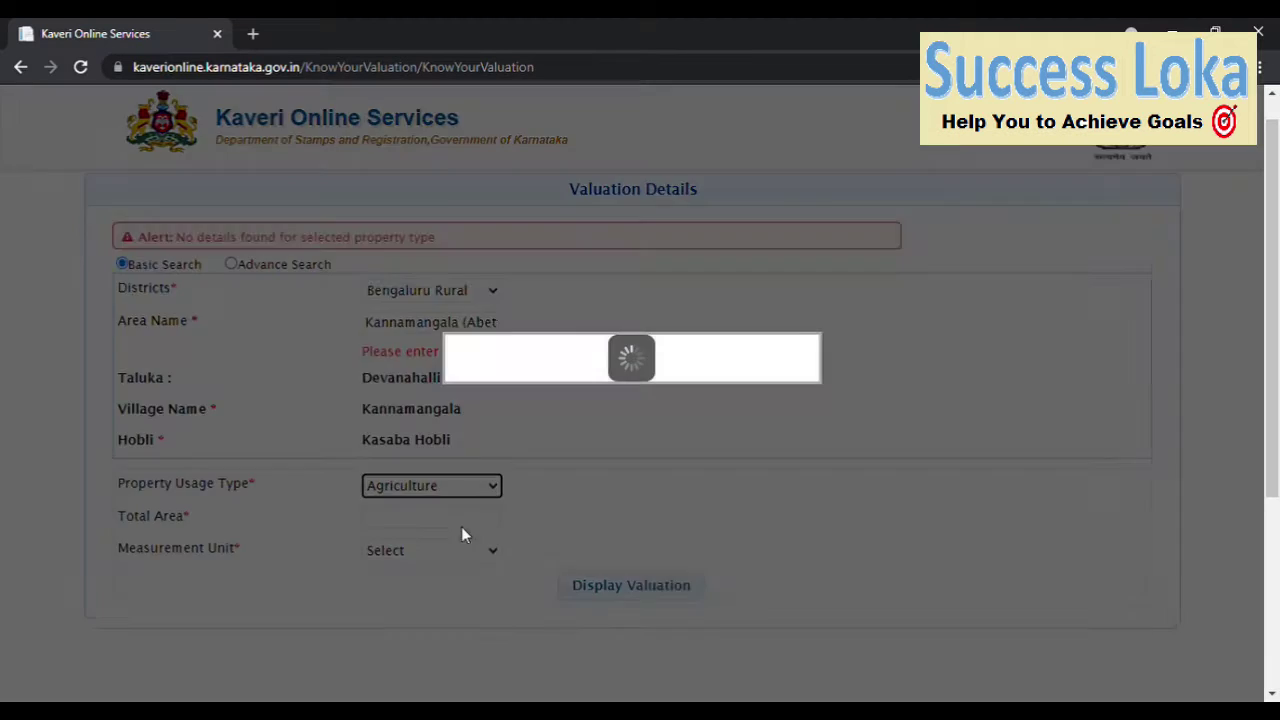
click(475, 488)
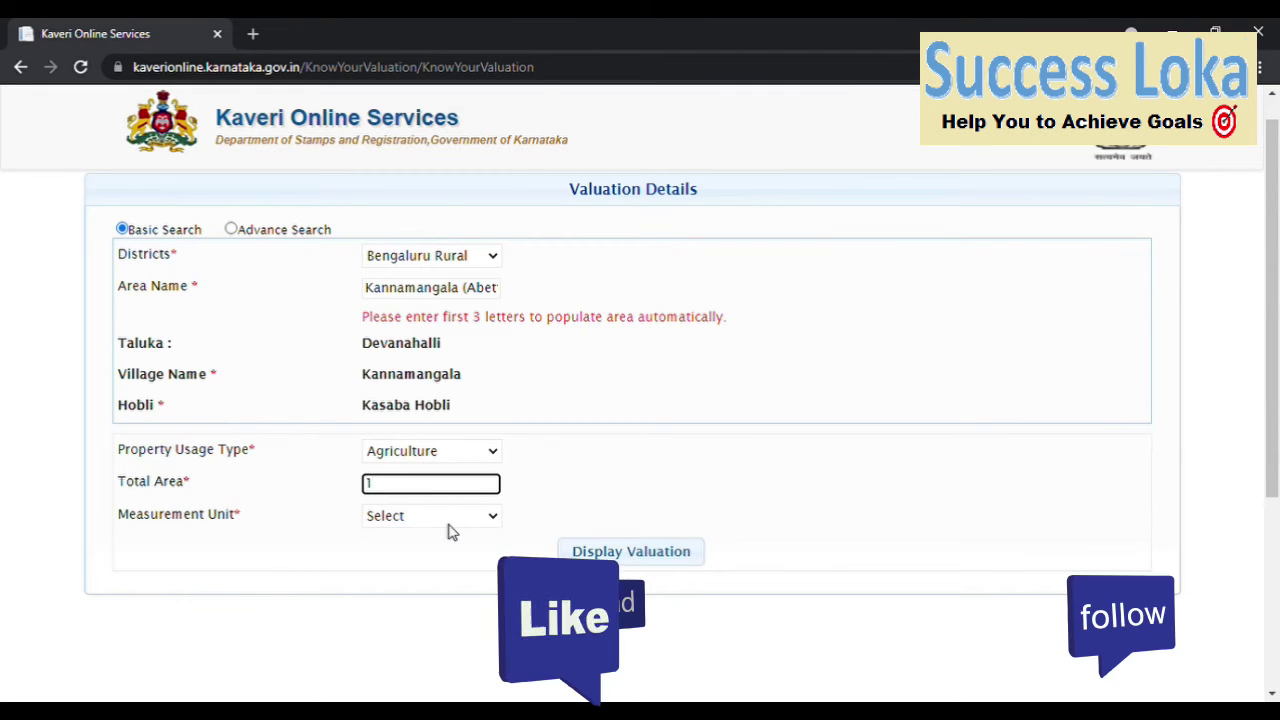
click(450, 532)
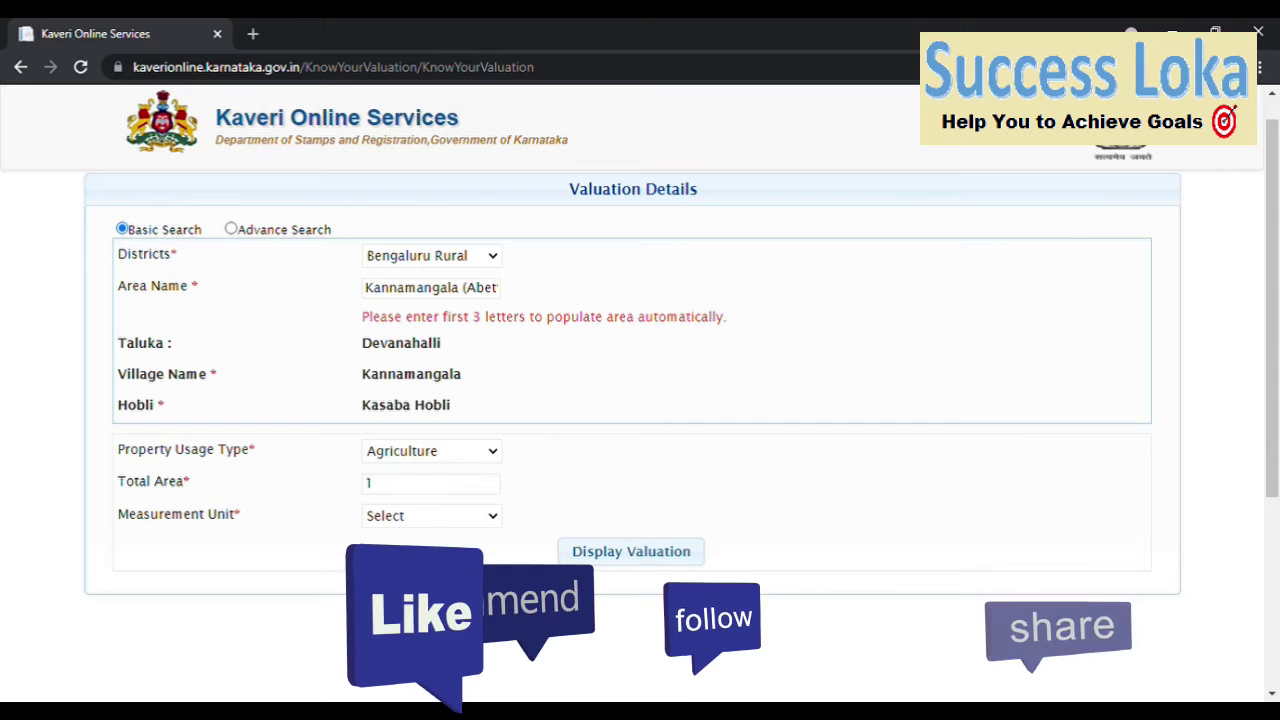
click(417, 545)
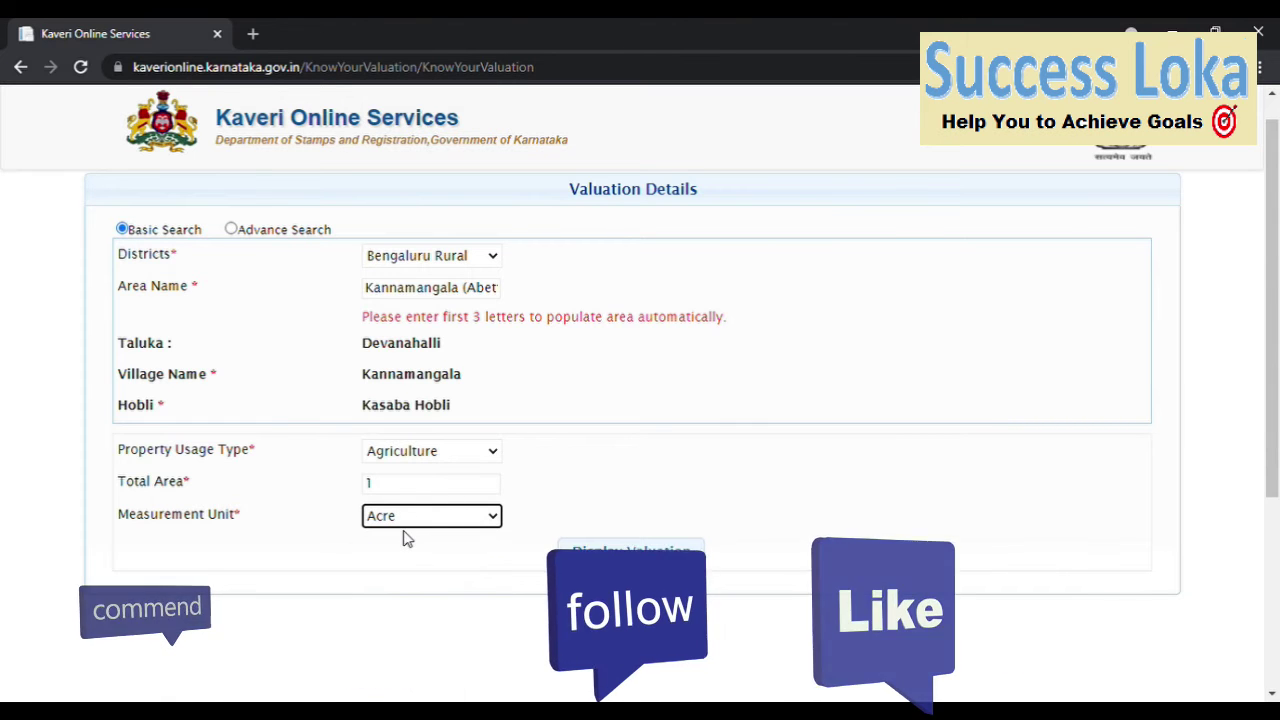
click(590, 552)
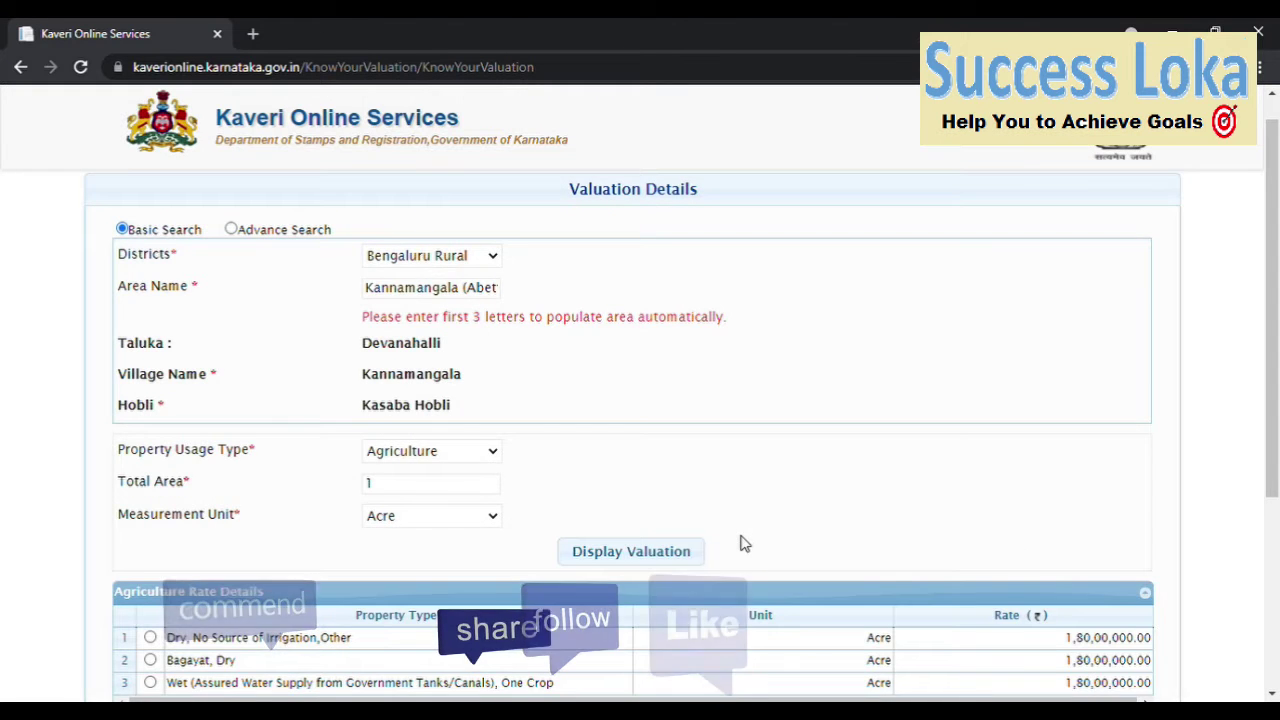
Select the "Dry, No Source of Irrigation,Other" agriculture rate and reopen the rate details to review its basic valuation.
scroll(741, 535, down, 2)
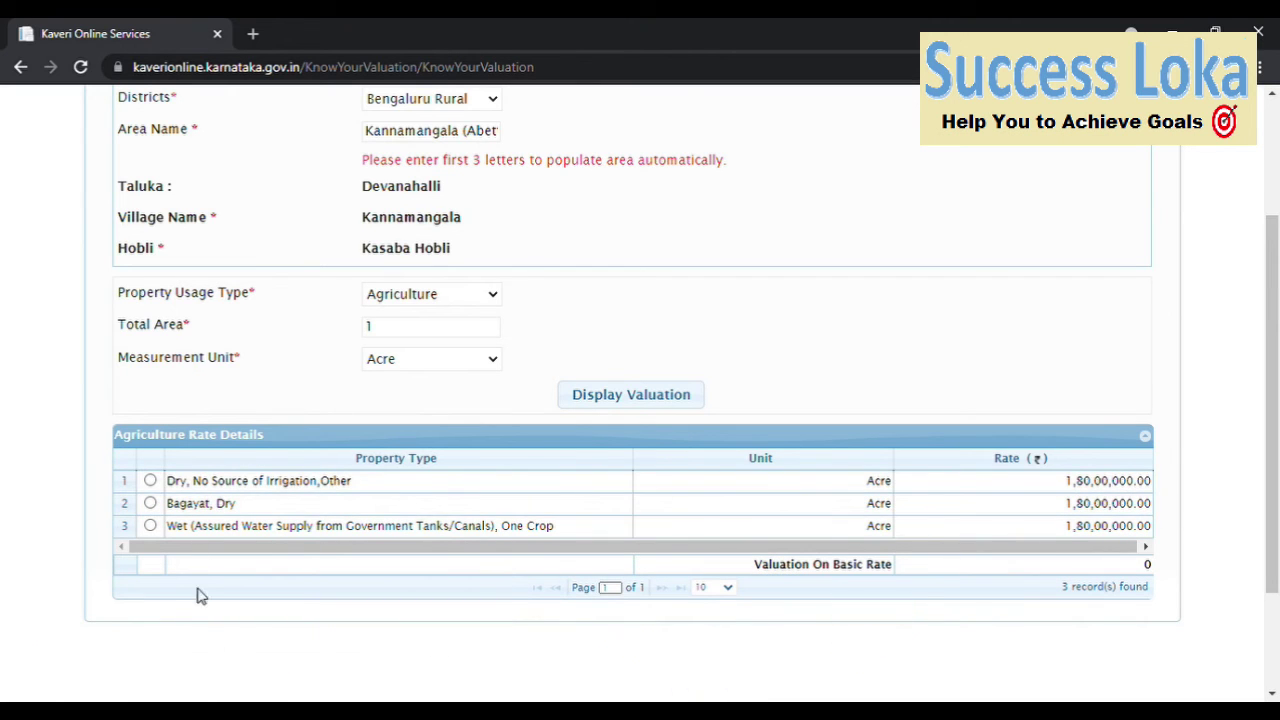
drag(203, 486, 318, 488)
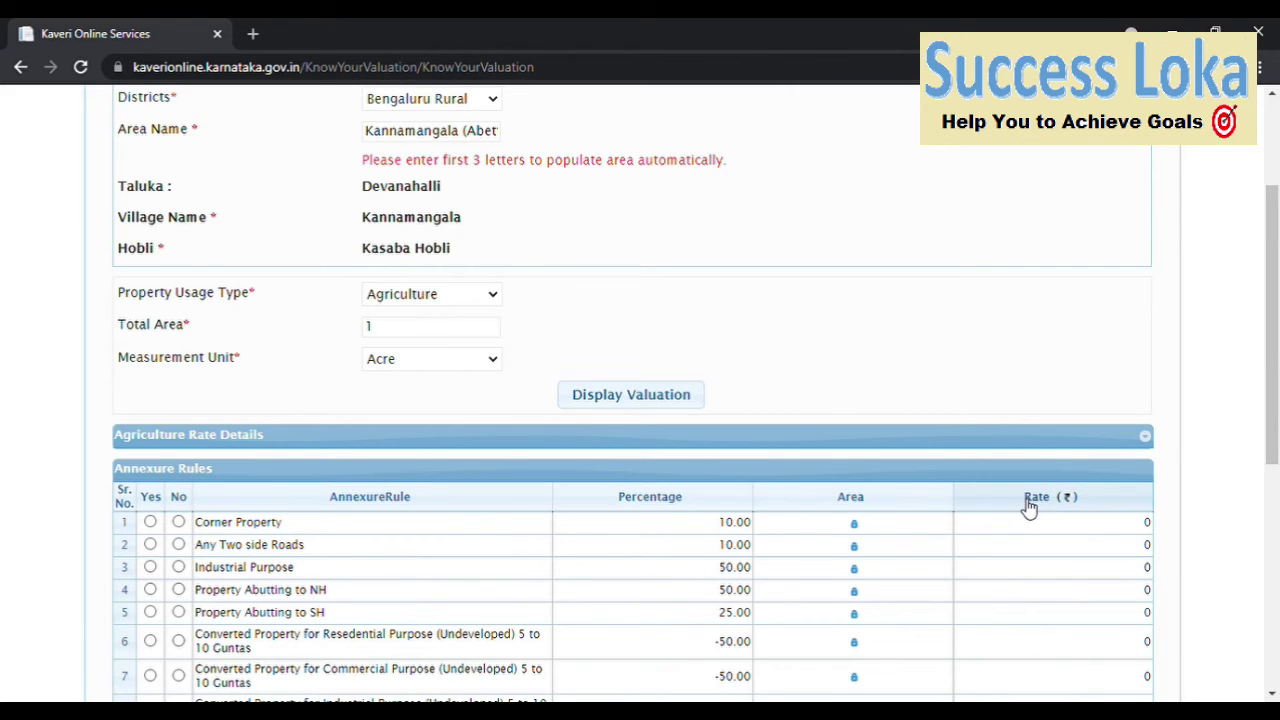
click(1145, 436)
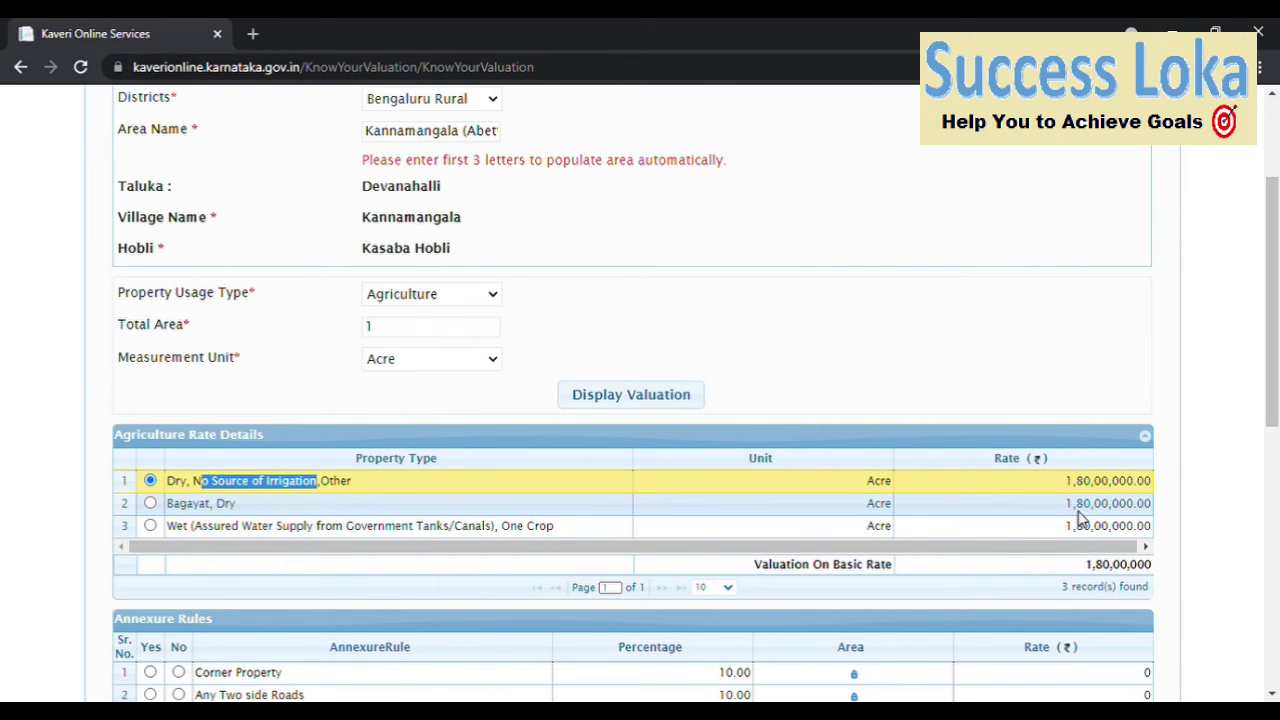
scroll(1126, 510, down, 1)
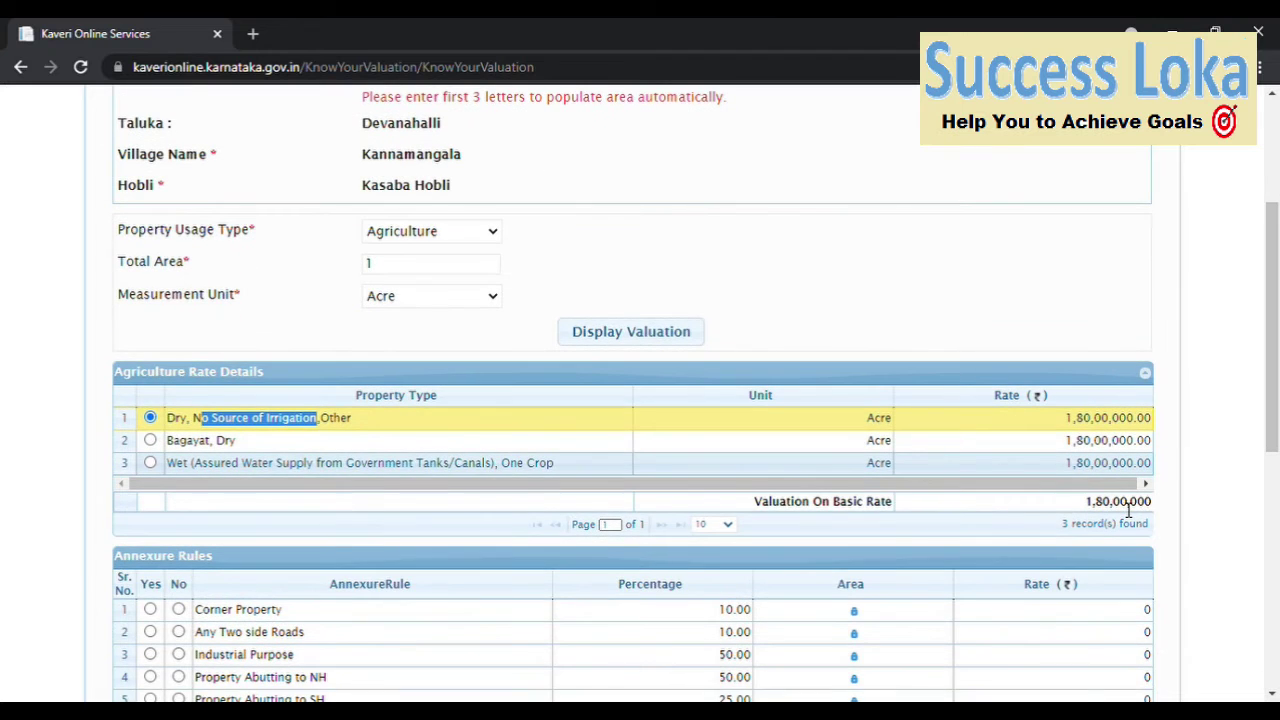
scroll(1130, 508, up, 1)
scroll(1168, 506, down, 4)
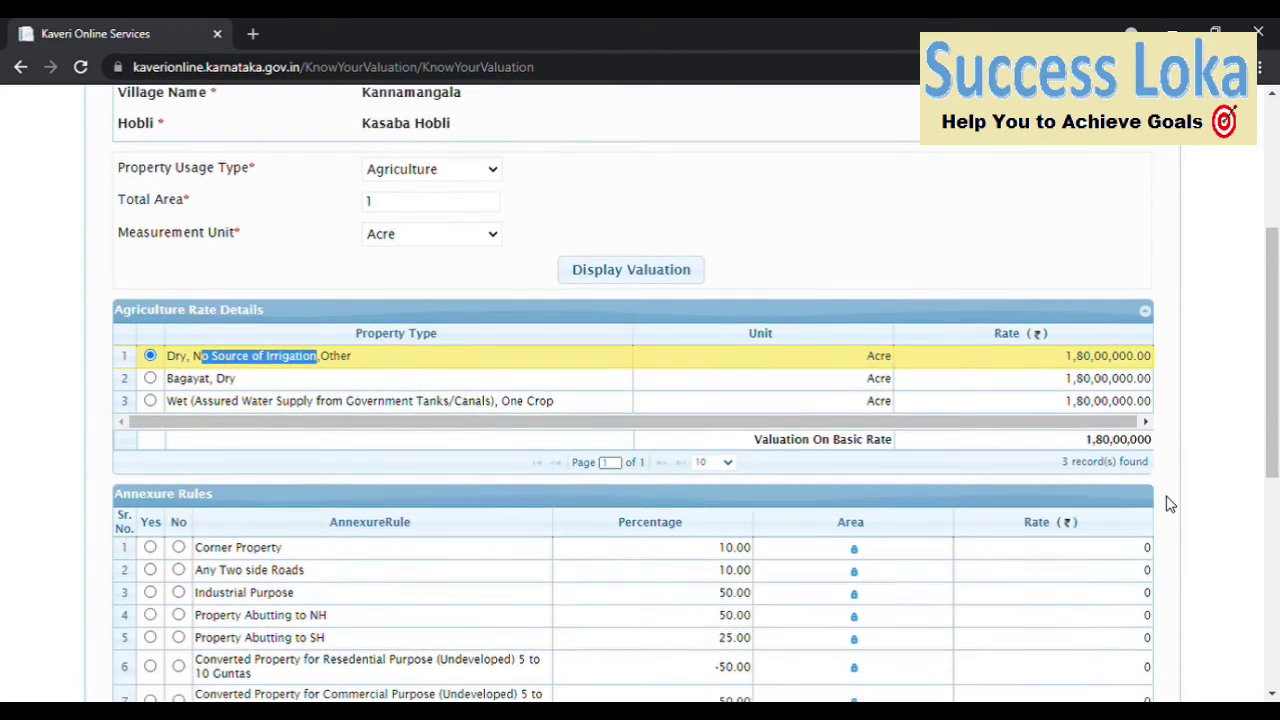
scroll(175, 480, down, 2)
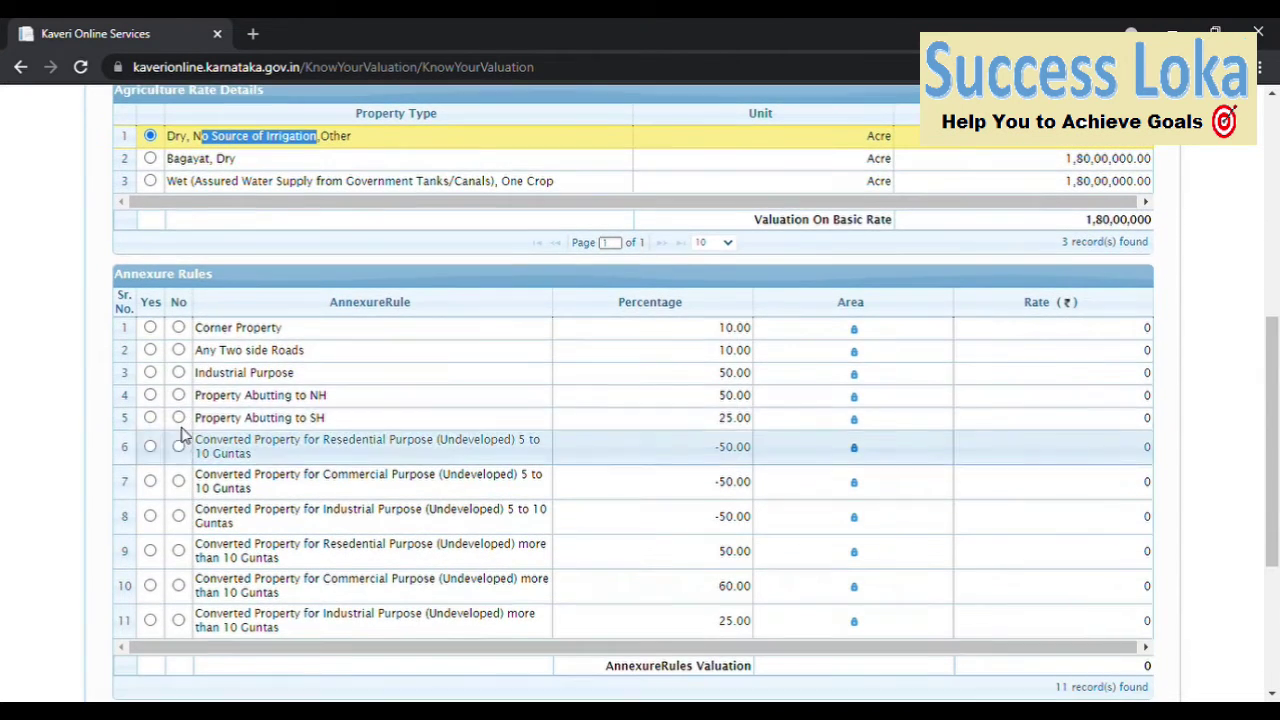
Answer No to all eleven annexure rules for the agricultural land and calculate its total valuation.
click(178, 329)
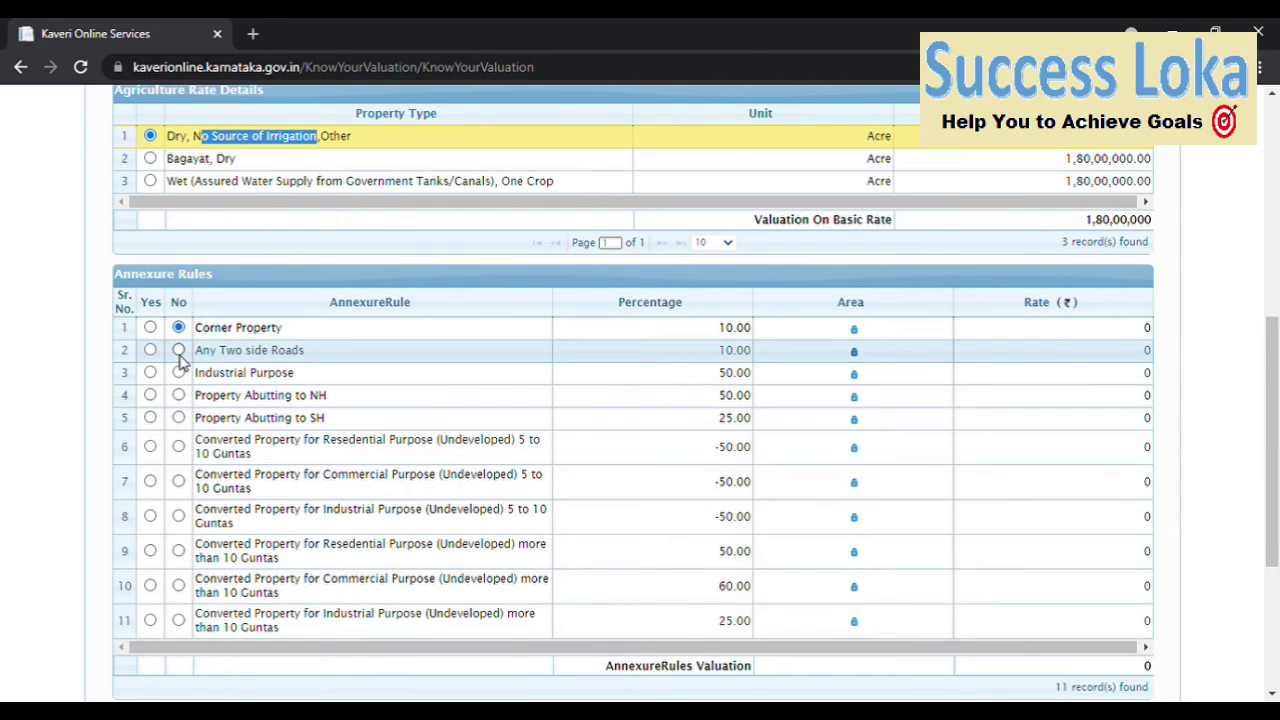
click(178, 350)
click(178, 372)
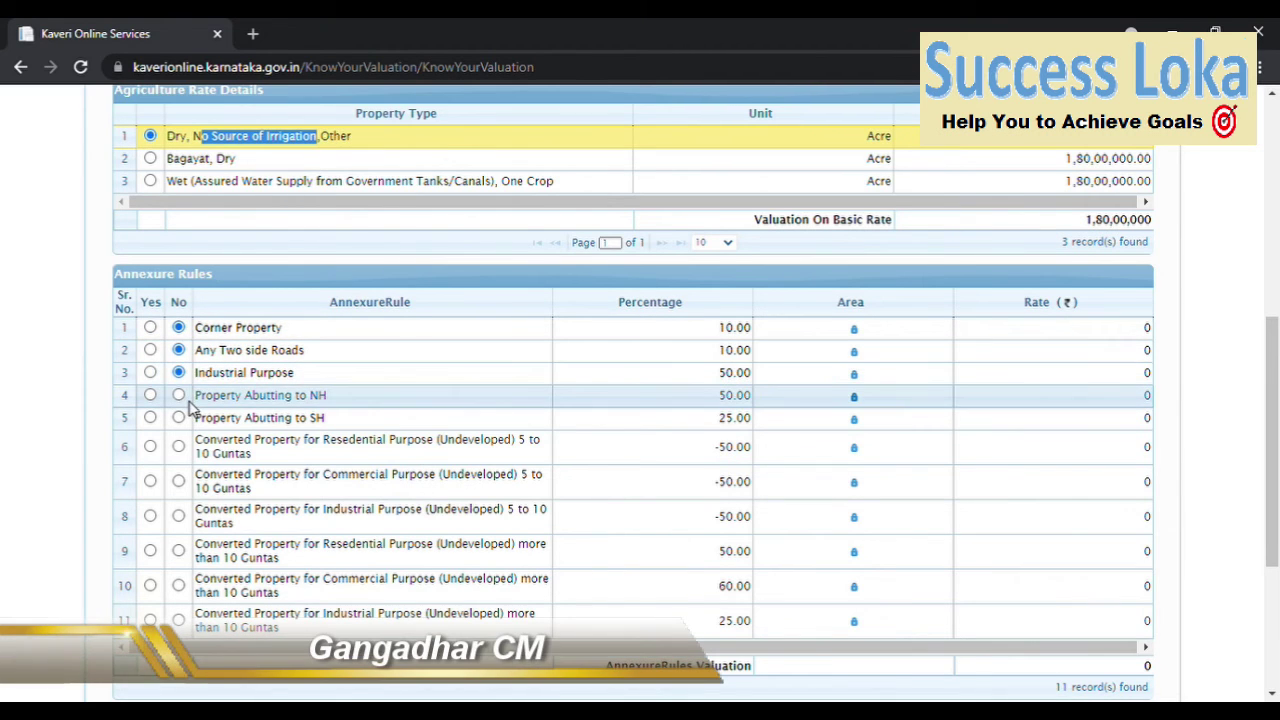
click(178, 395)
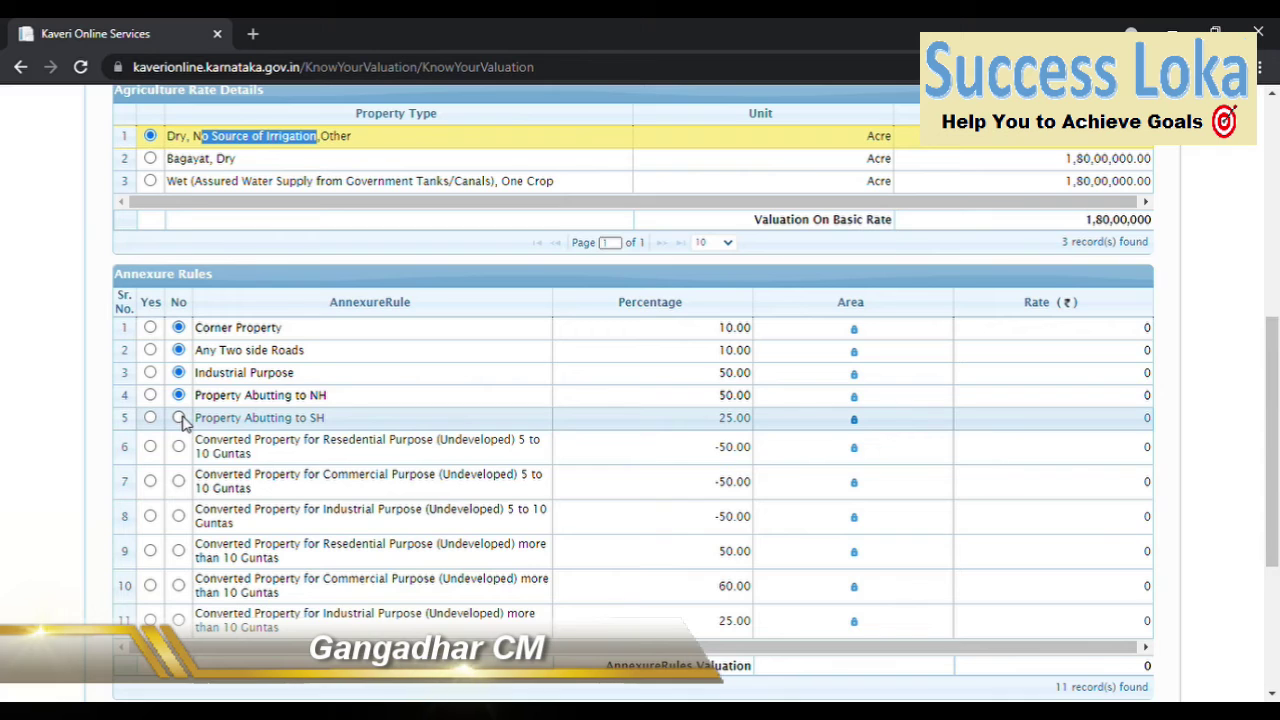
click(178, 418)
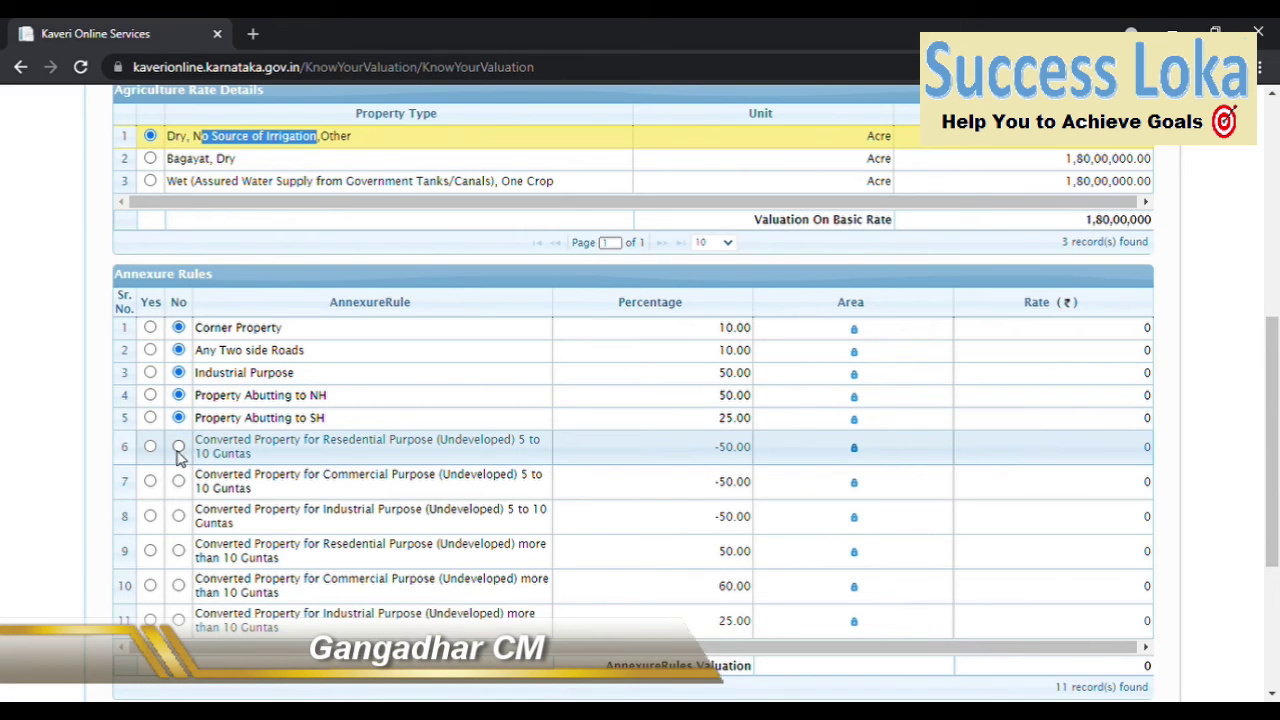
click(178, 447)
click(178, 481)
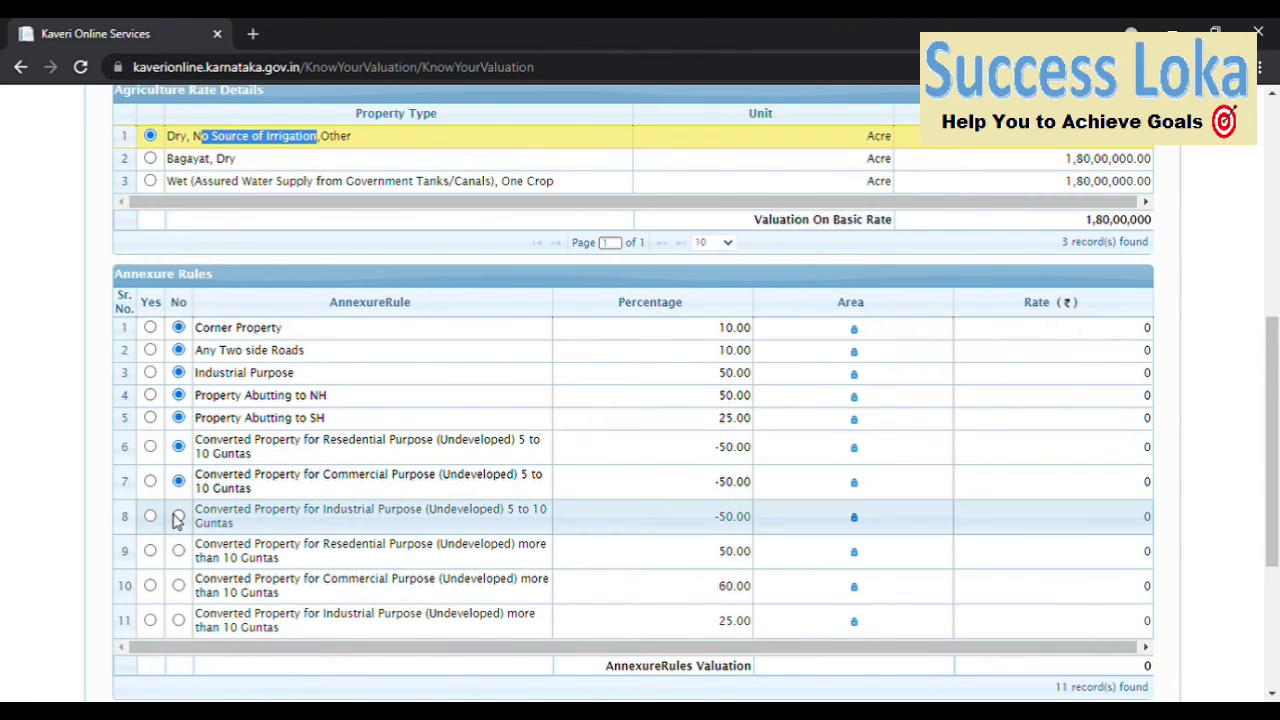
click(178, 516)
click(178, 550)
click(178, 586)
click(178, 620)
scroll(900, 549, down, 2)
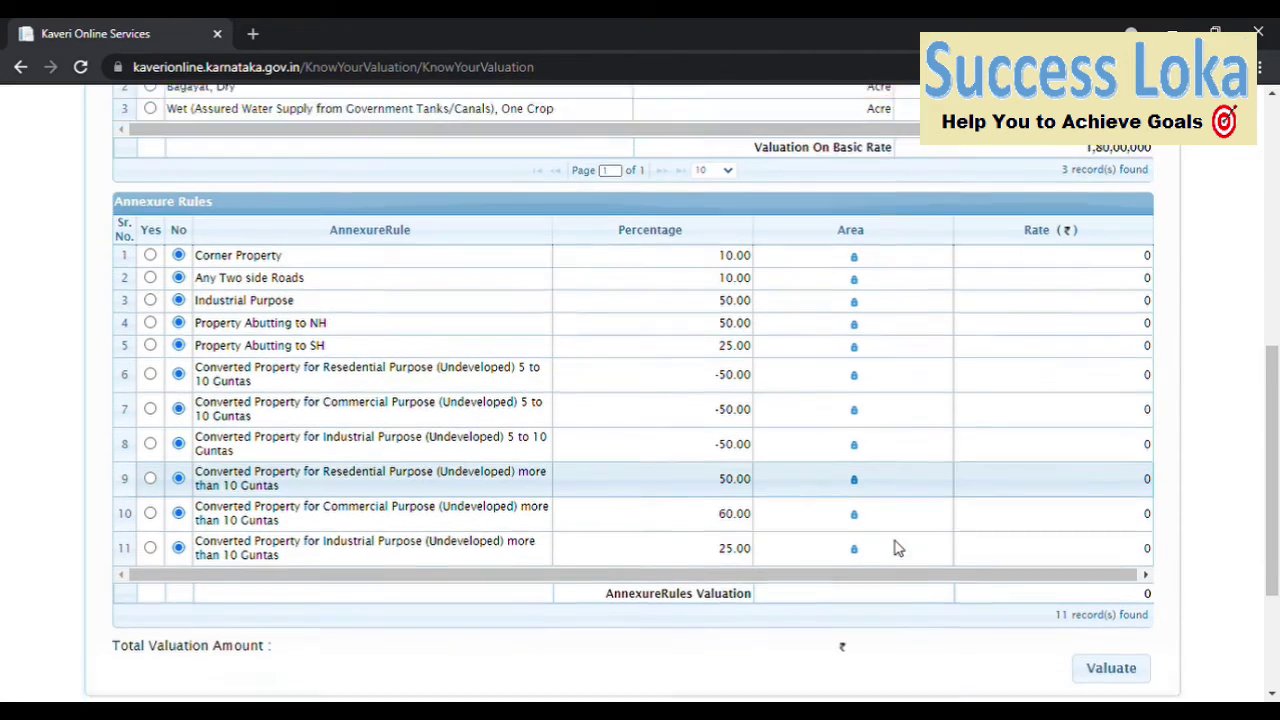
click(1122, 623)
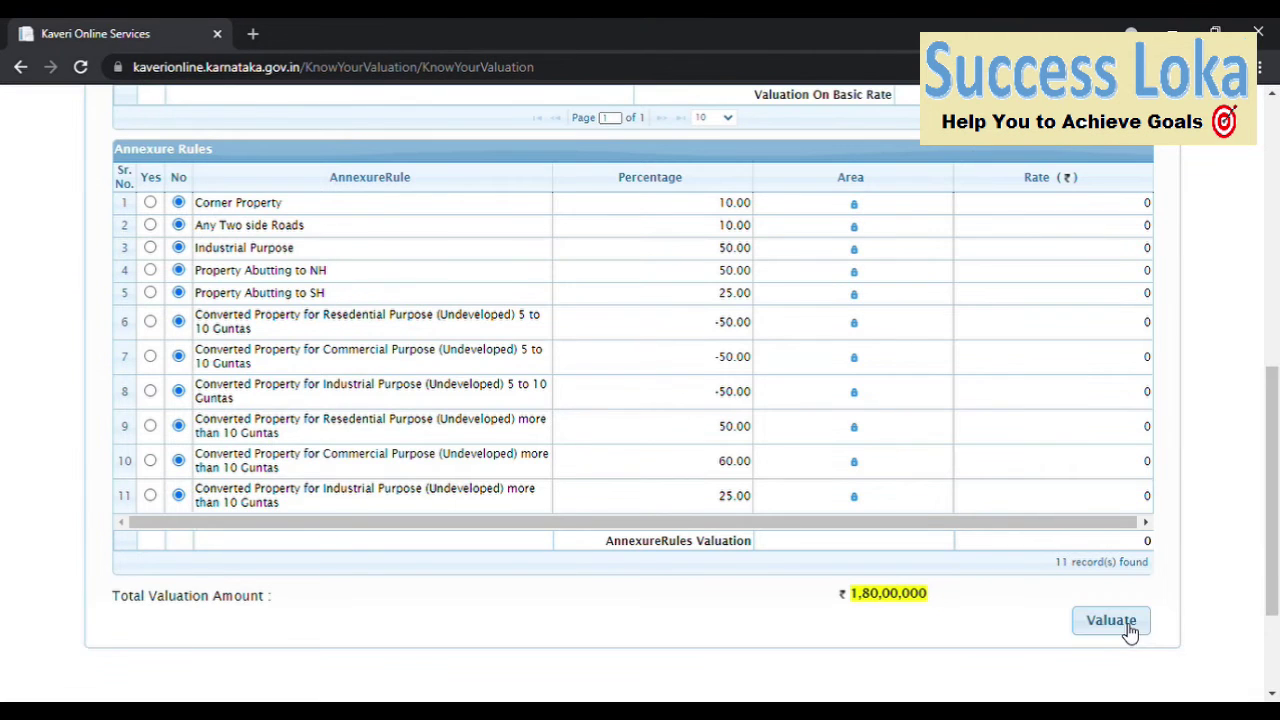
Review the agricultural land's annexure rules and total valuation, along with the location, property usage type and area details entered for it.
scroll(943, 608, up, 1)
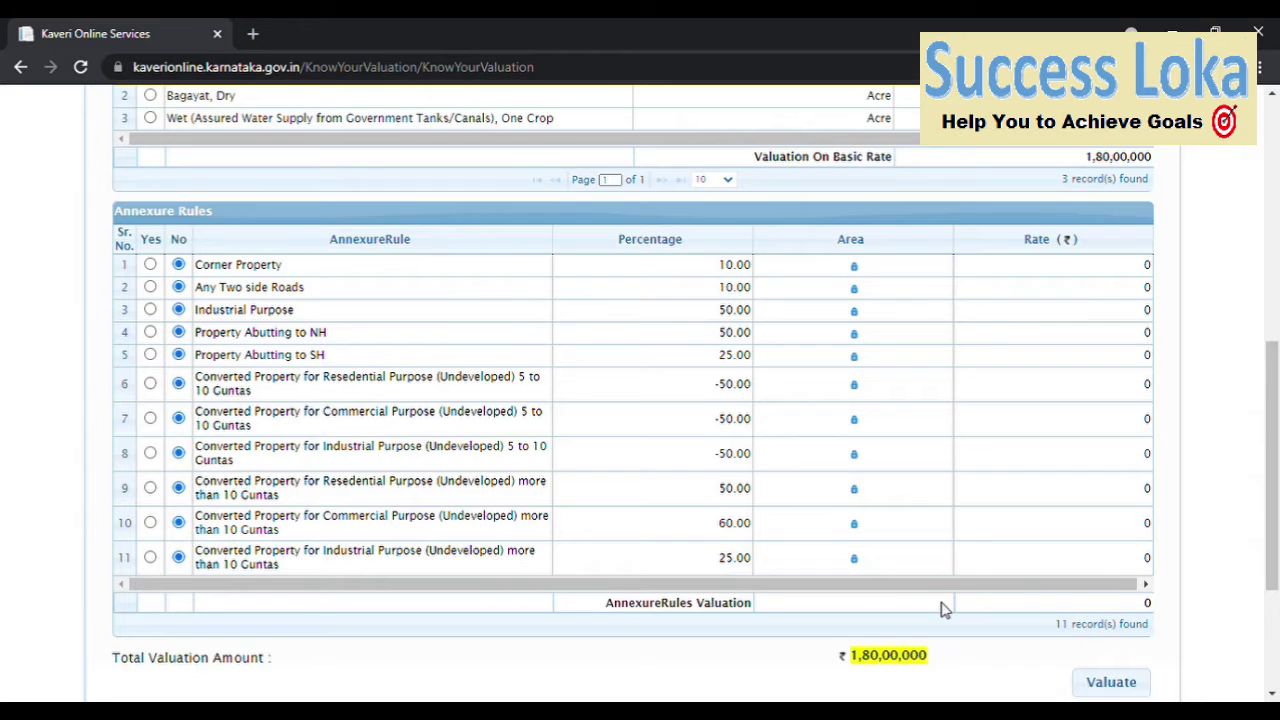
scroll(943, 608, down, 2)
scroll(935, 597, up, 1)
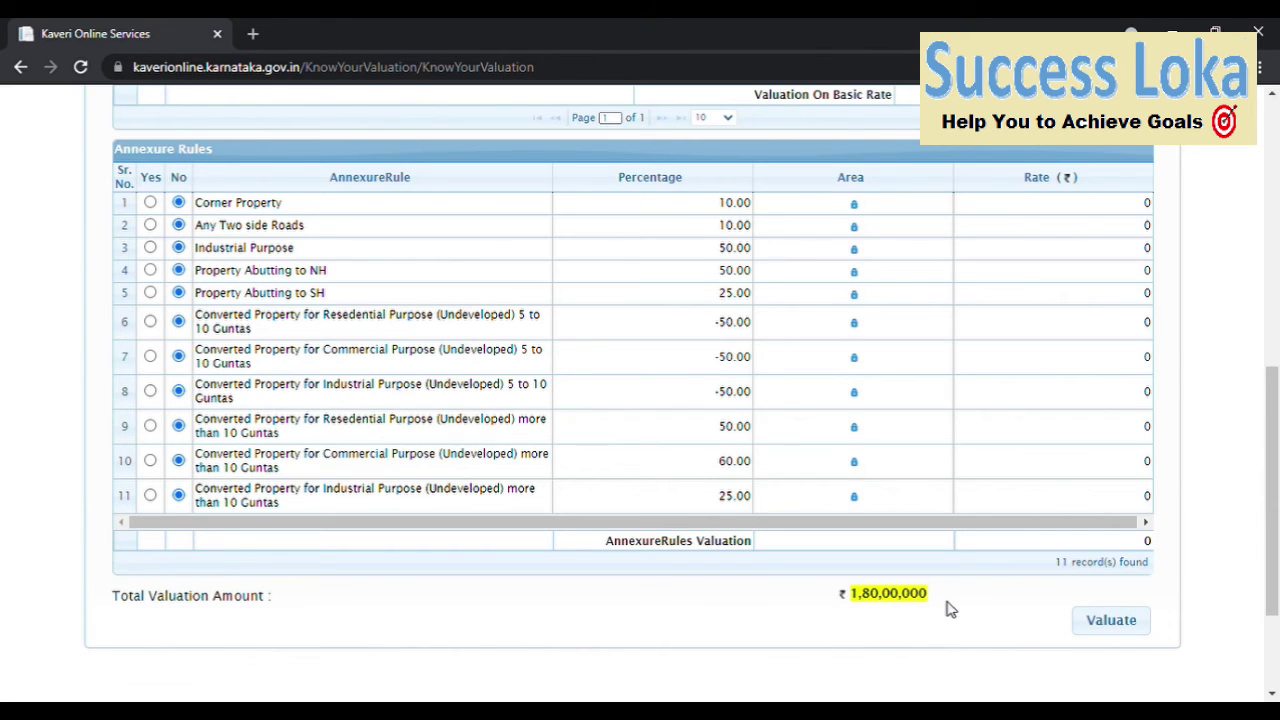
scroll(950, 610, up, 6)
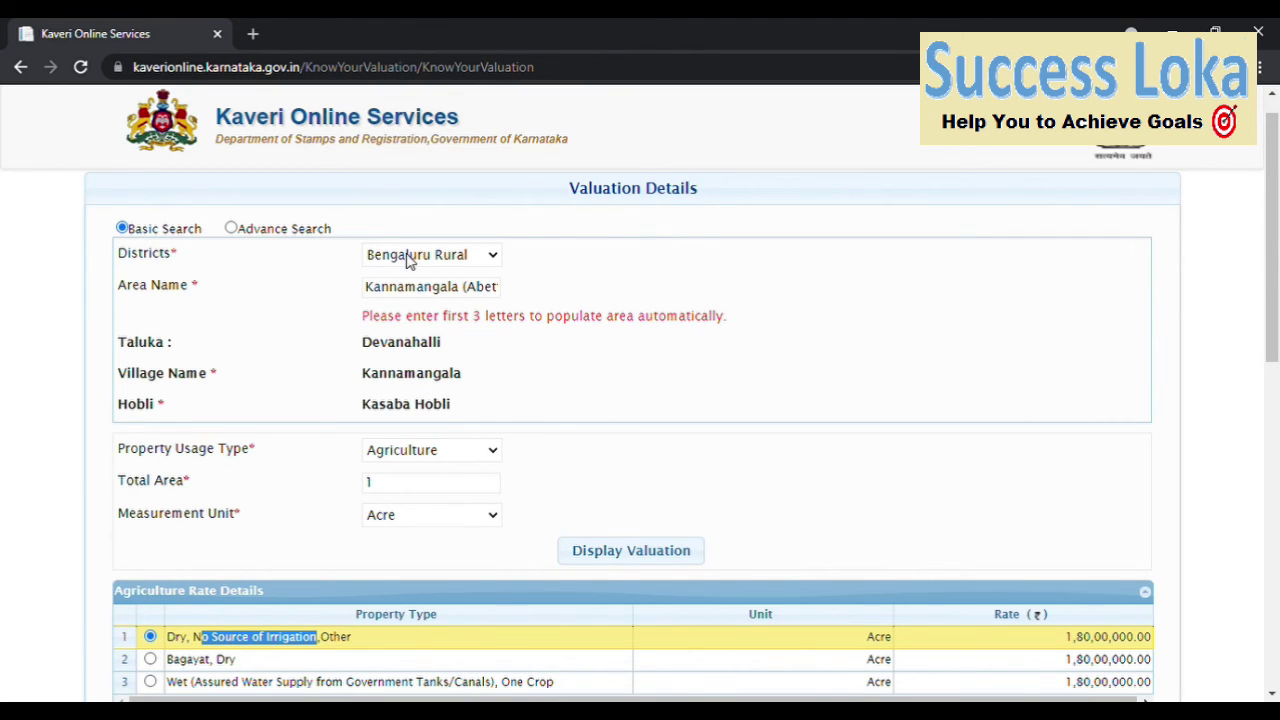
click(690, 236)
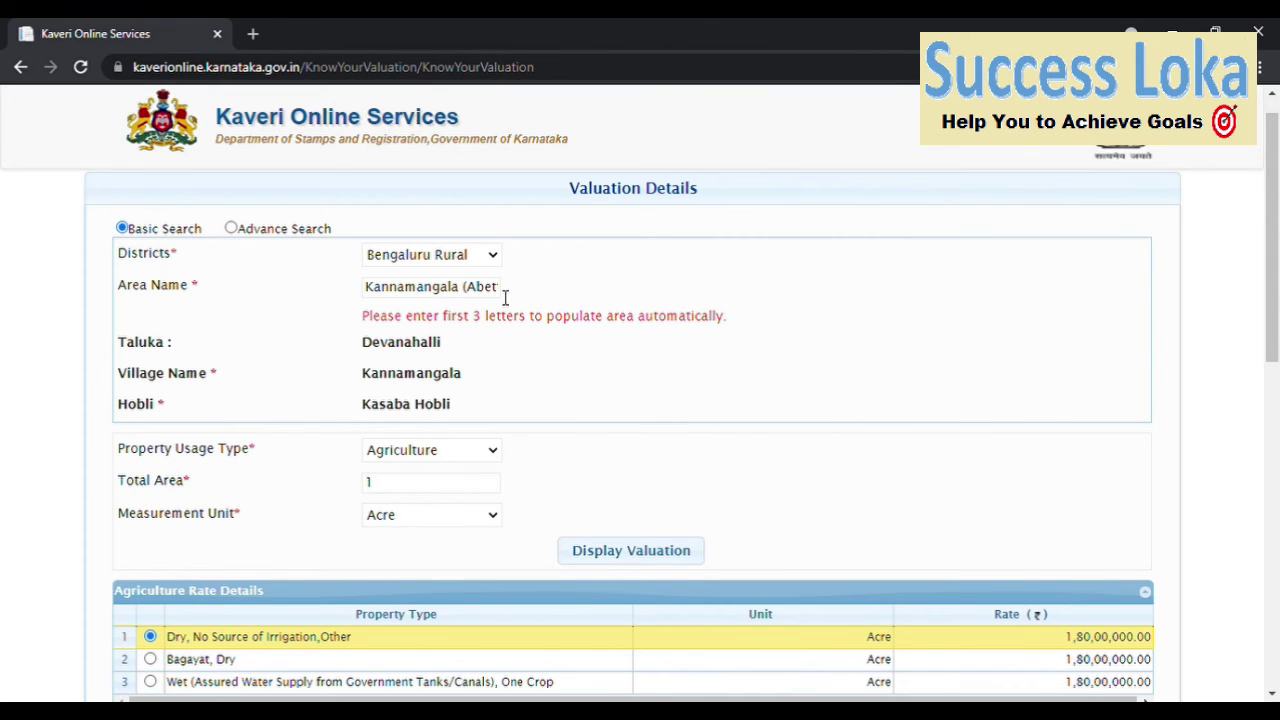
scroll(594, 377, down, 1)
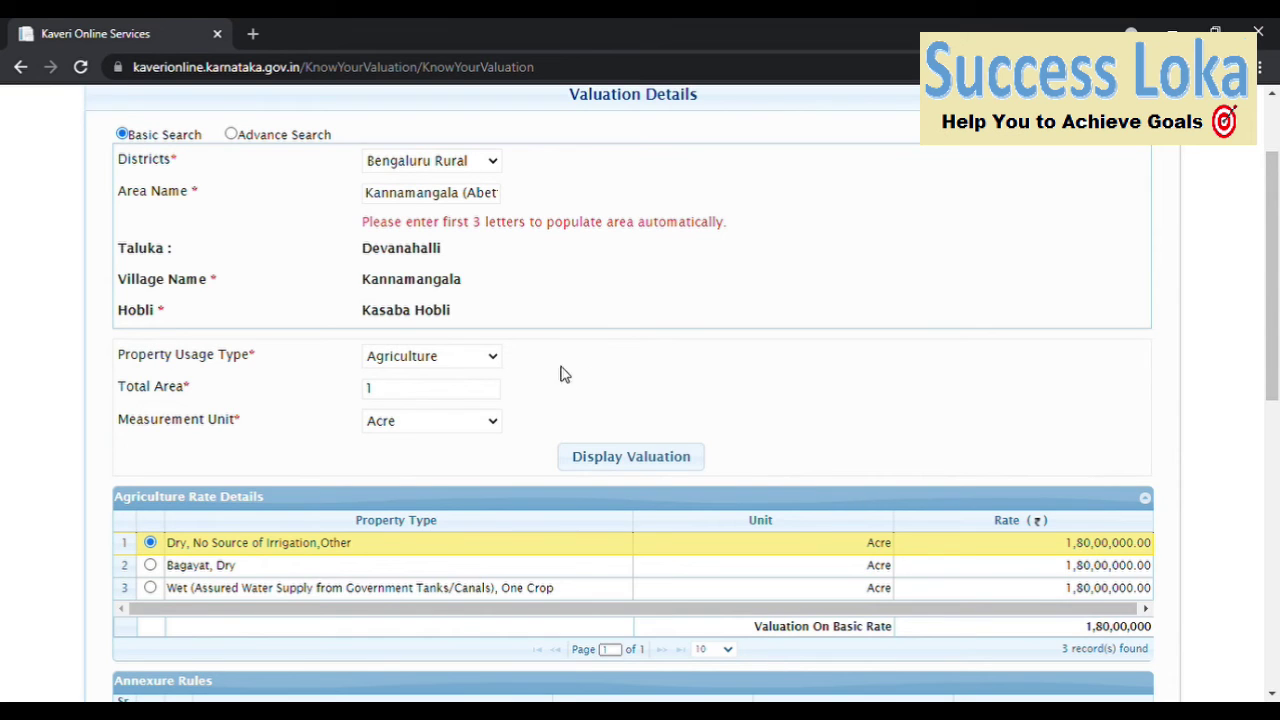
click(477, 365)
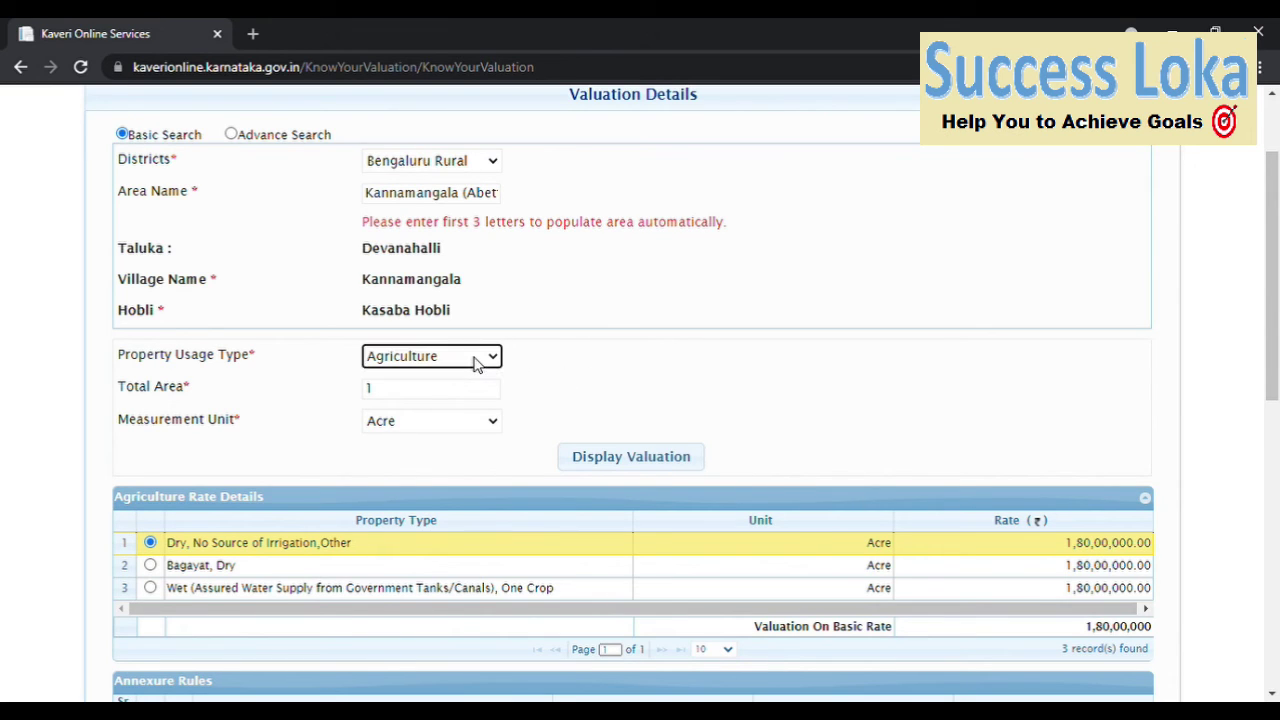